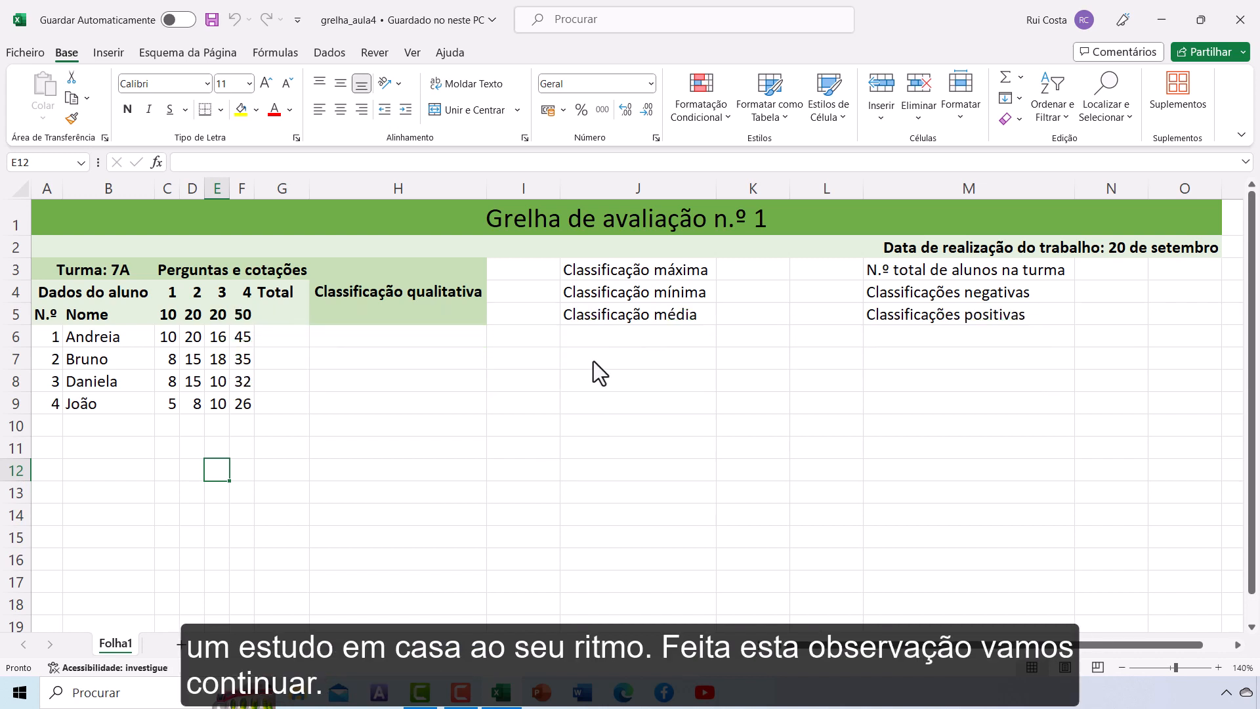
Enter the formula =C5+D5+E5+F5 in cell G5 to total the question marks
click(282, 316)
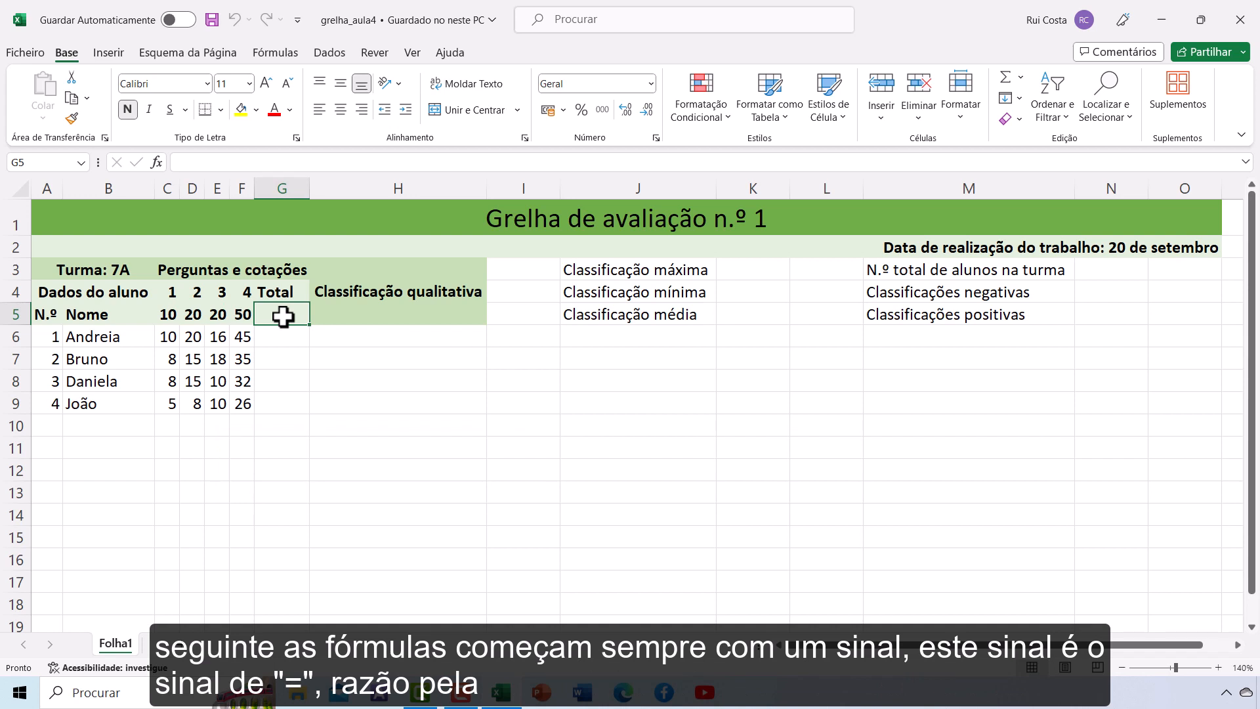
text(=)
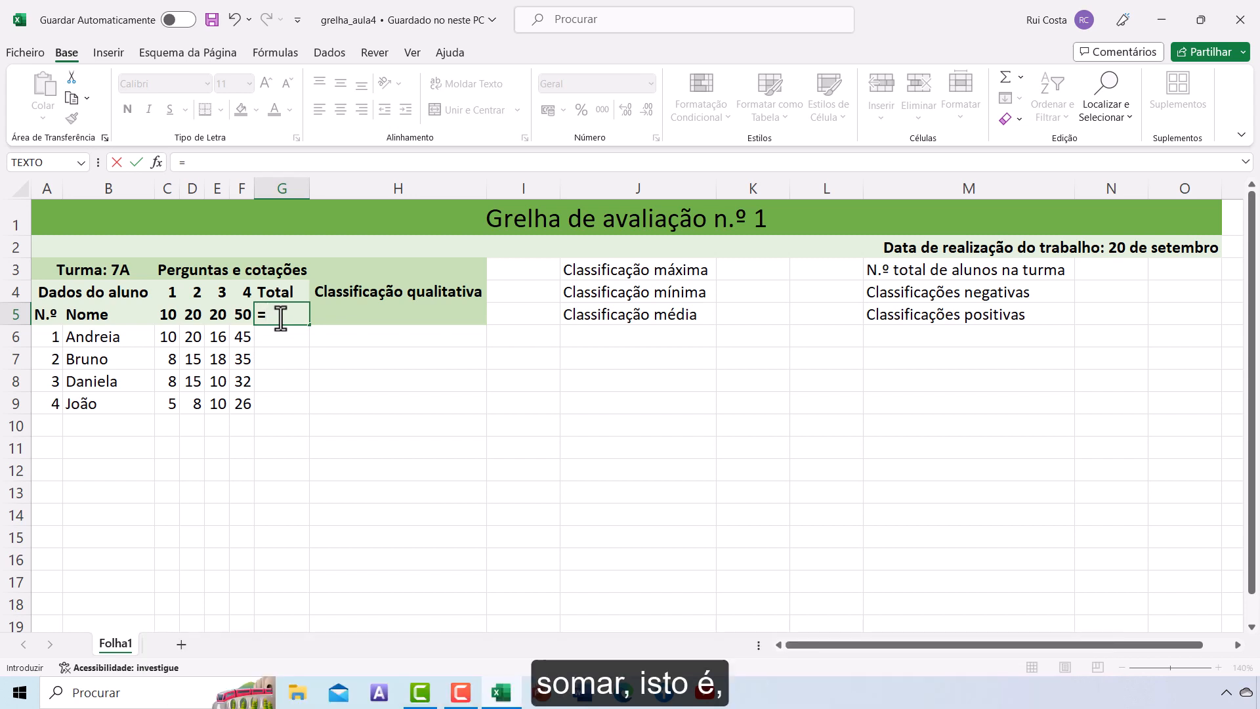
click(169, 310)
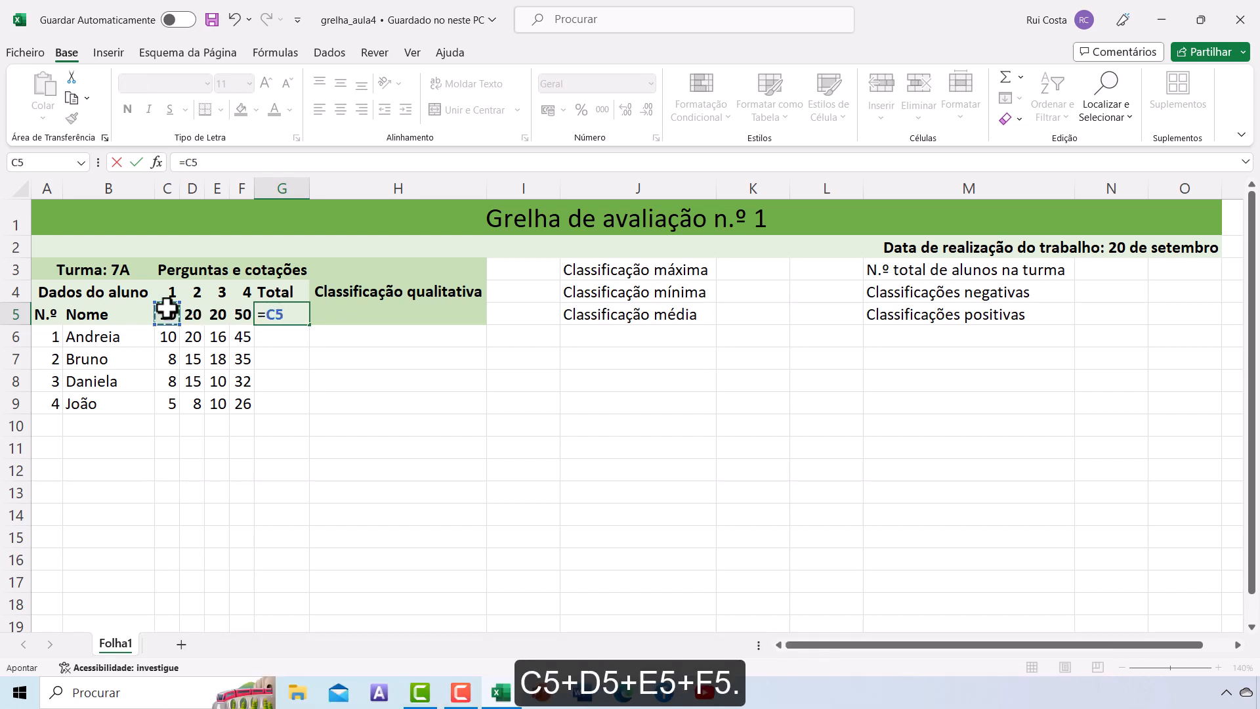
text(+)
click(194, 316)
text(+)
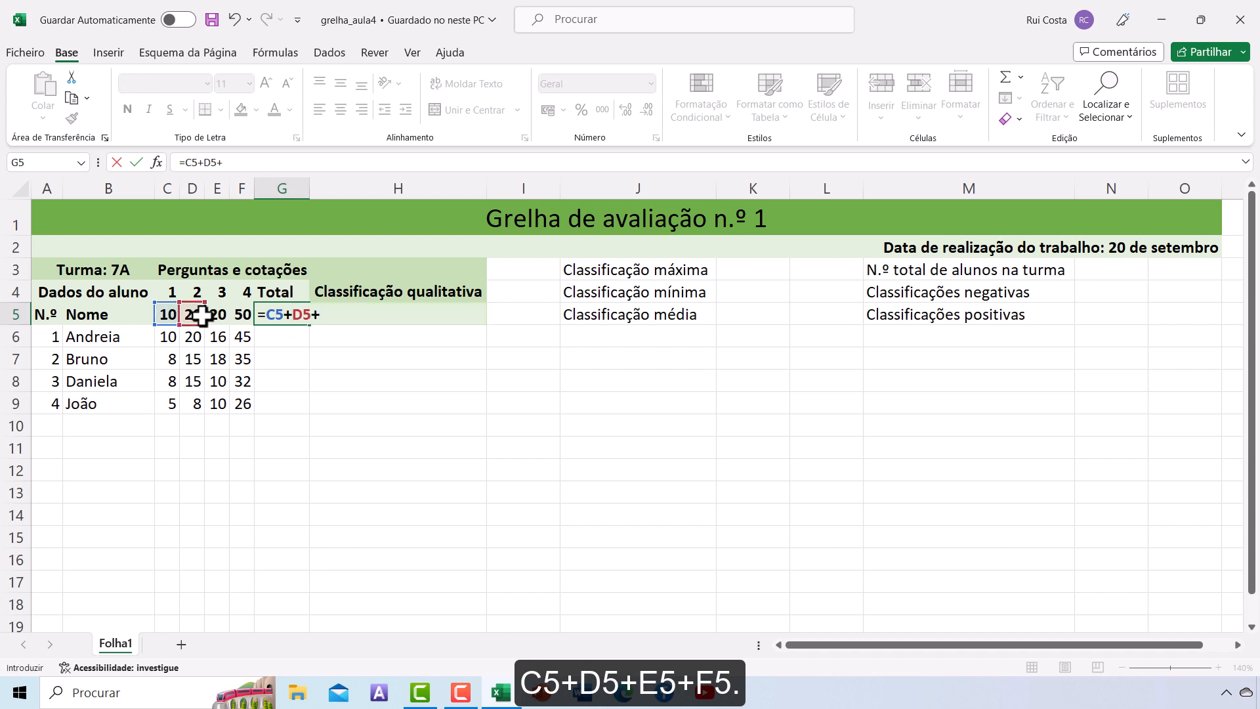
click(219, 316)
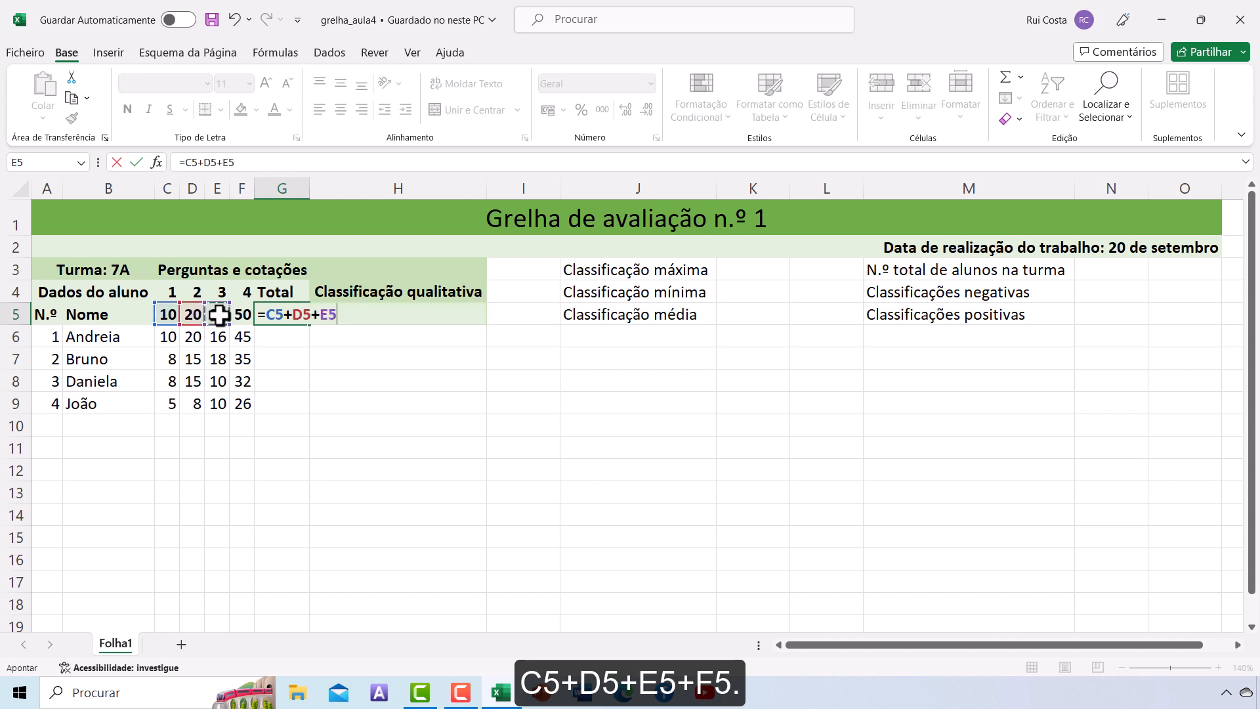
text(+)
click(243, 315)
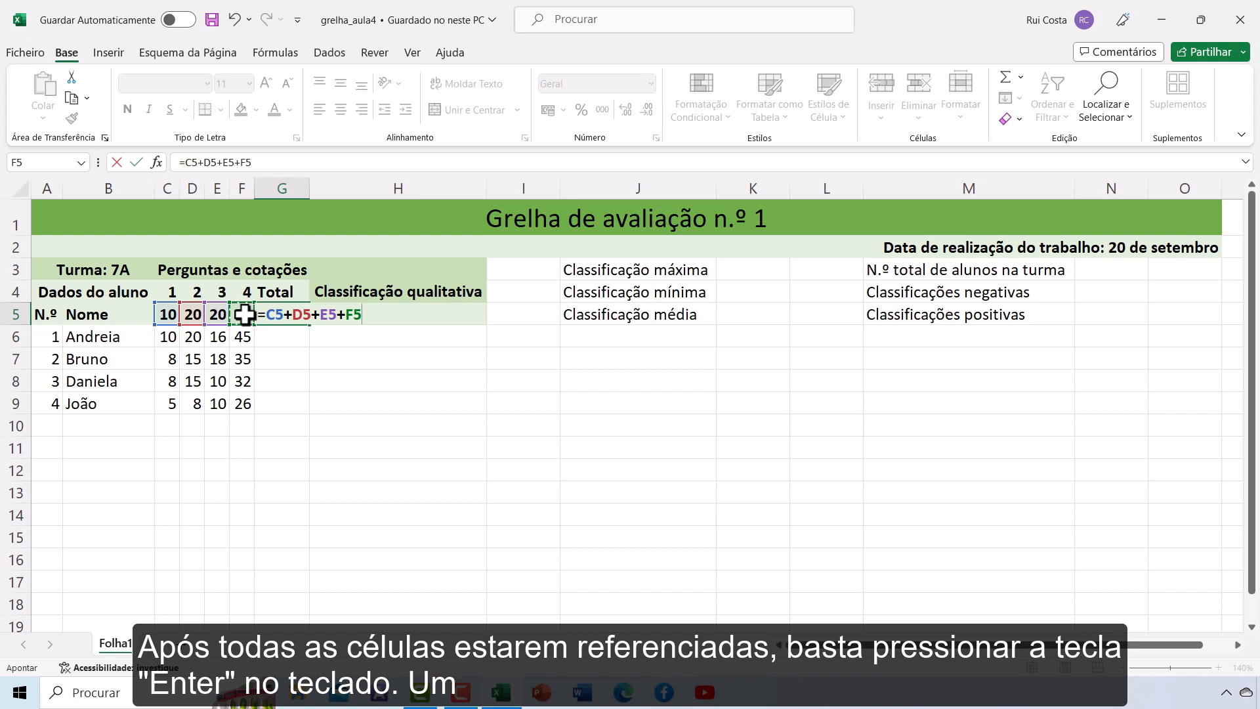
key(Return)
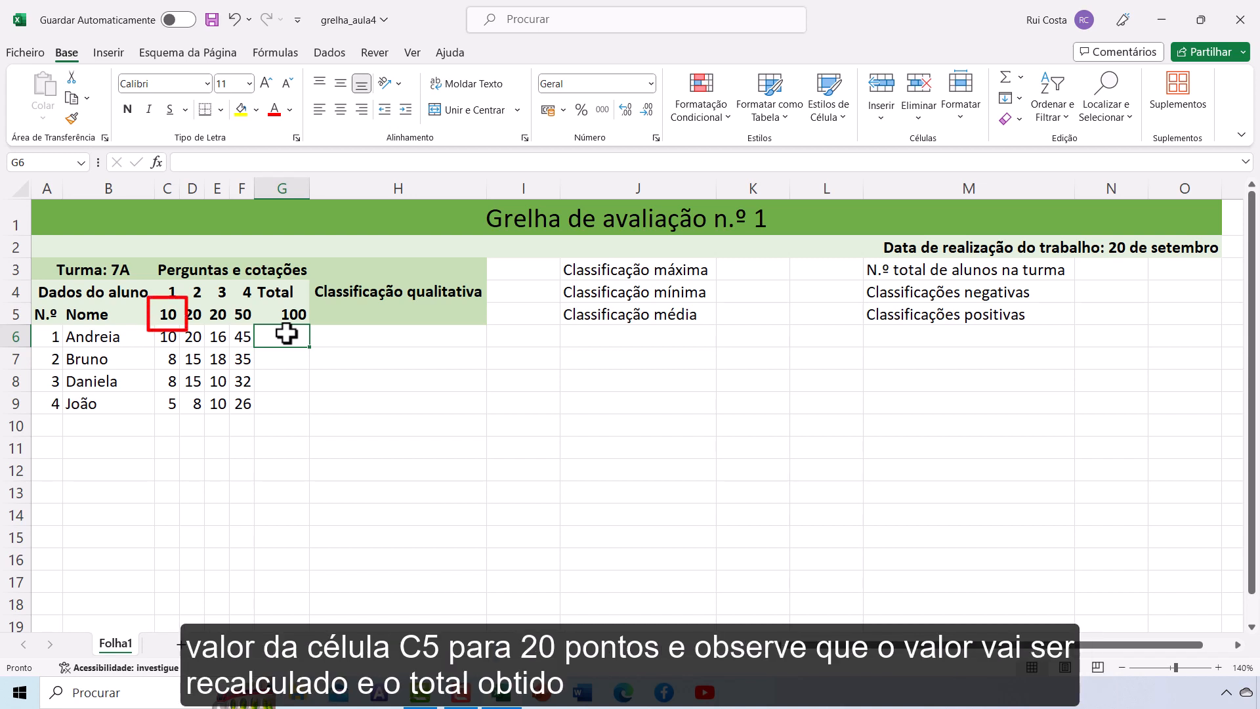
Change the maximum mark for question 1 in cell C5 to 20 to test the recalculation
key(Up)
key(Left)
key(Left)
key(Left)
key(Left)
text(20)
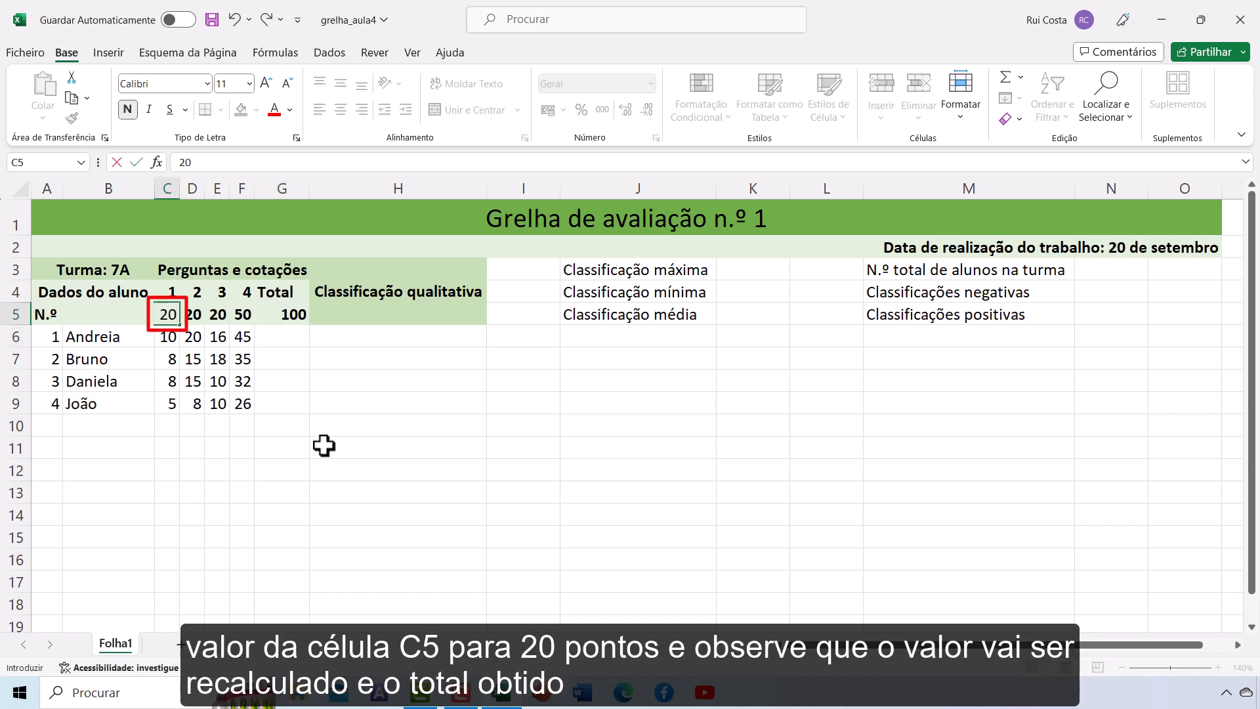
key(Return)
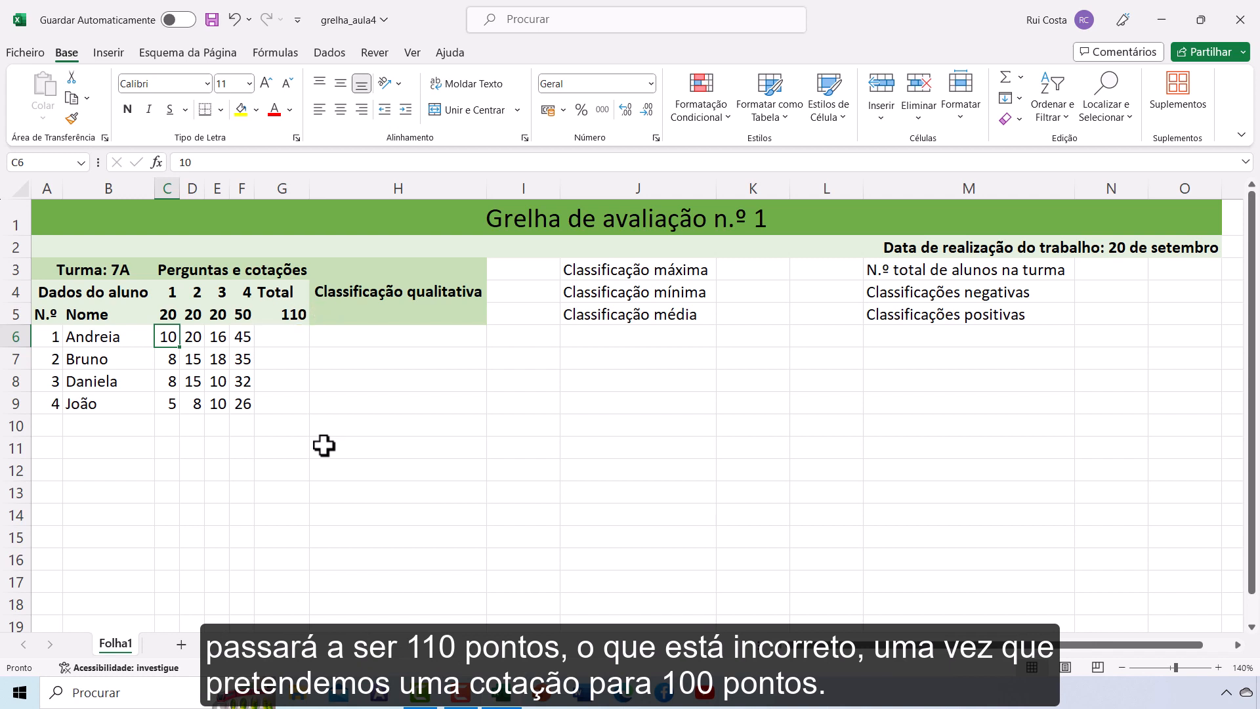
Set the maximum mark for question 1 in cell C5 back to 10
key(Up)
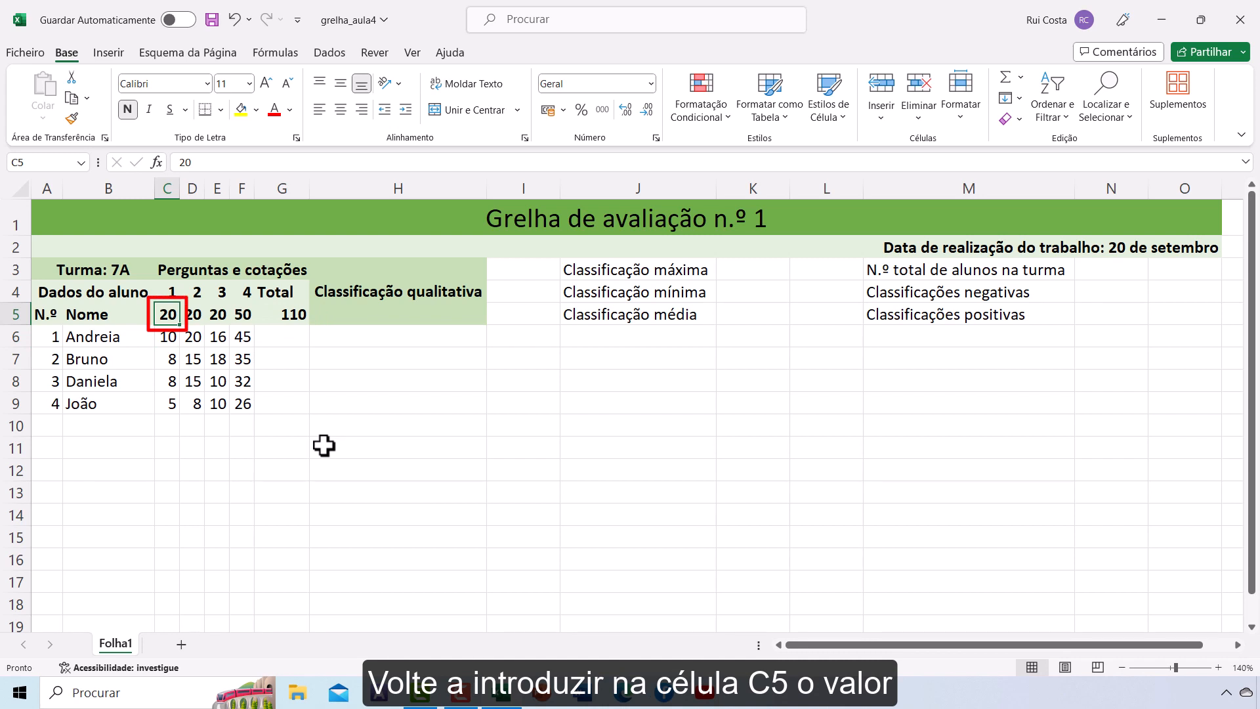
text(10)
key(Return)
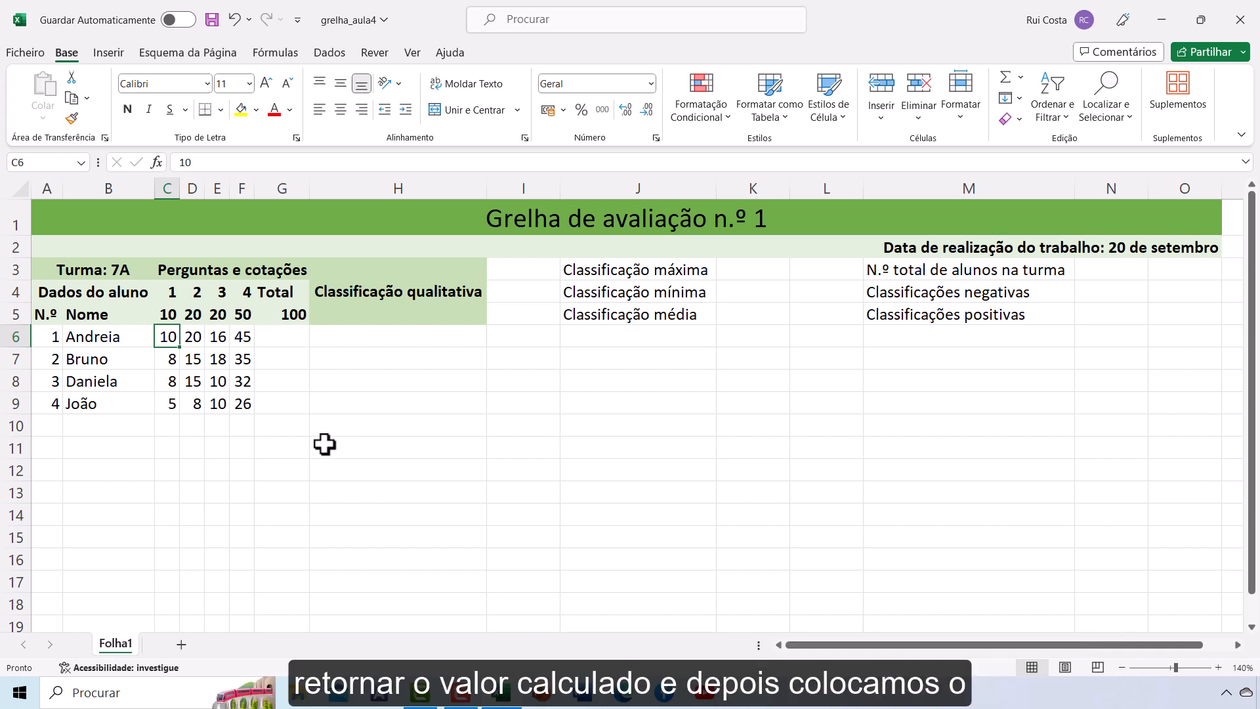
Enter the formula =C6+D6+E6+F6 in cell G6 to total the first student's marks
click(296, 337)
text(=)
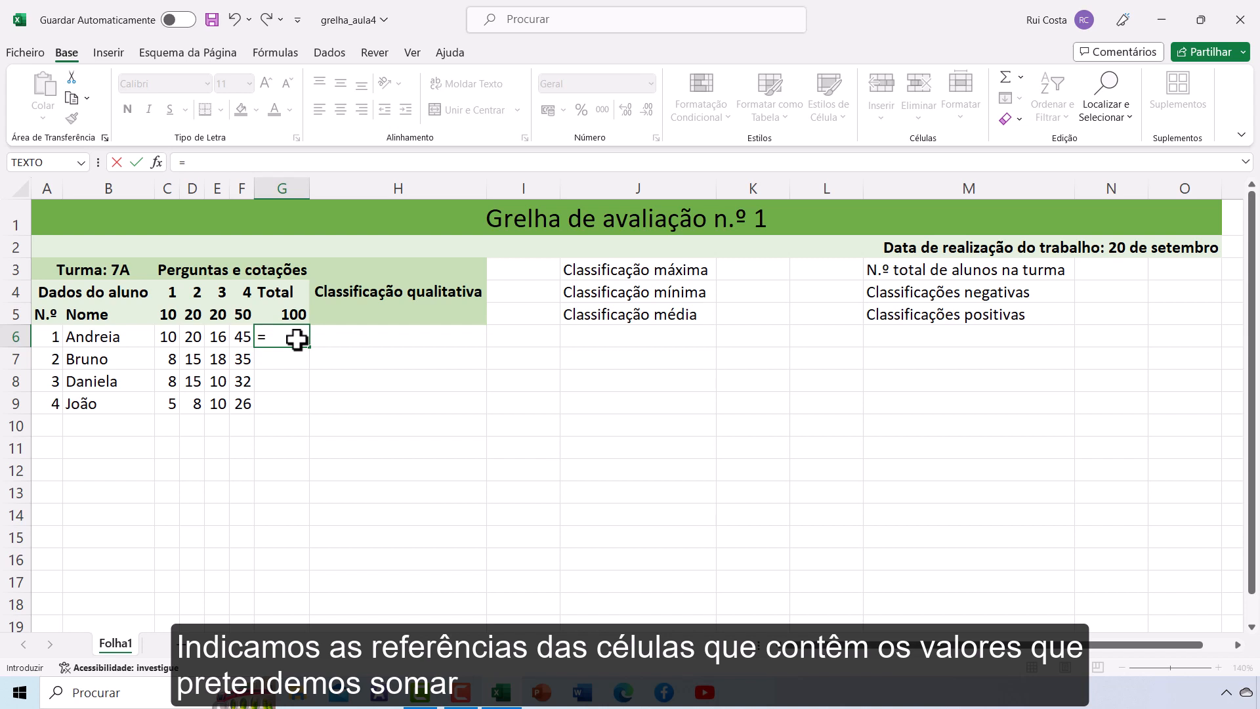
click(169, 336)
text(+)
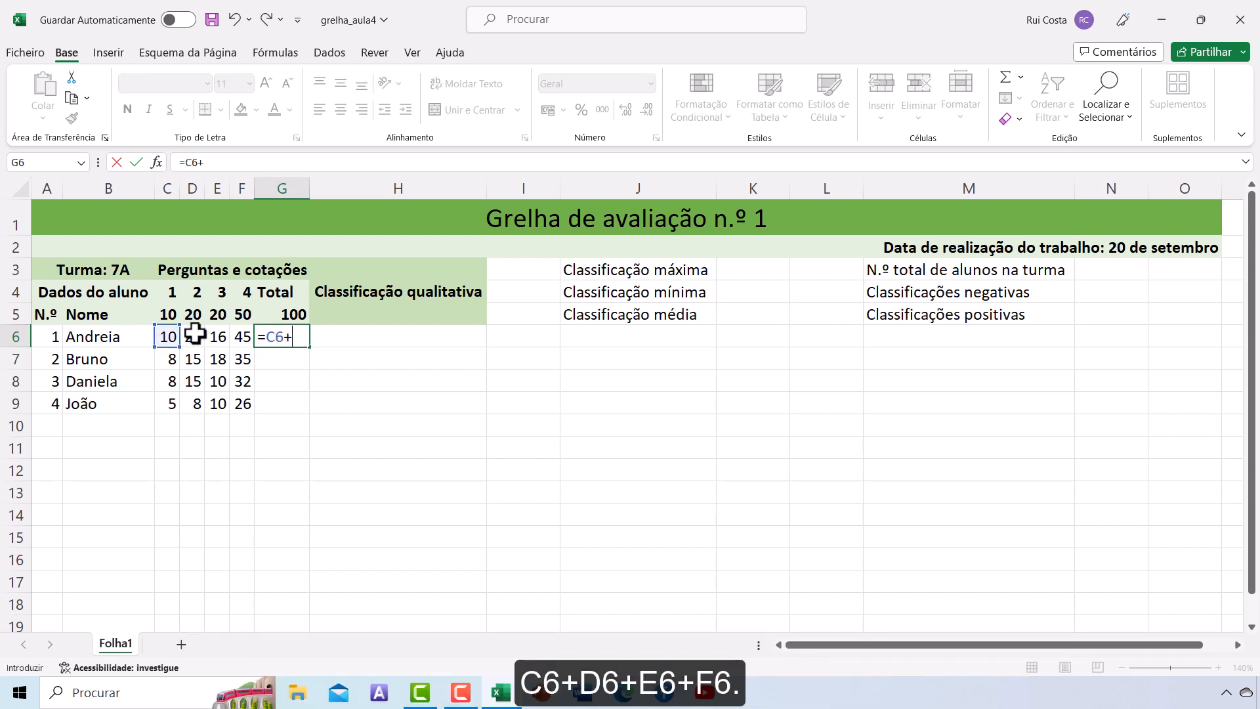
click(195, 335)
text(+)
click(216, 334)
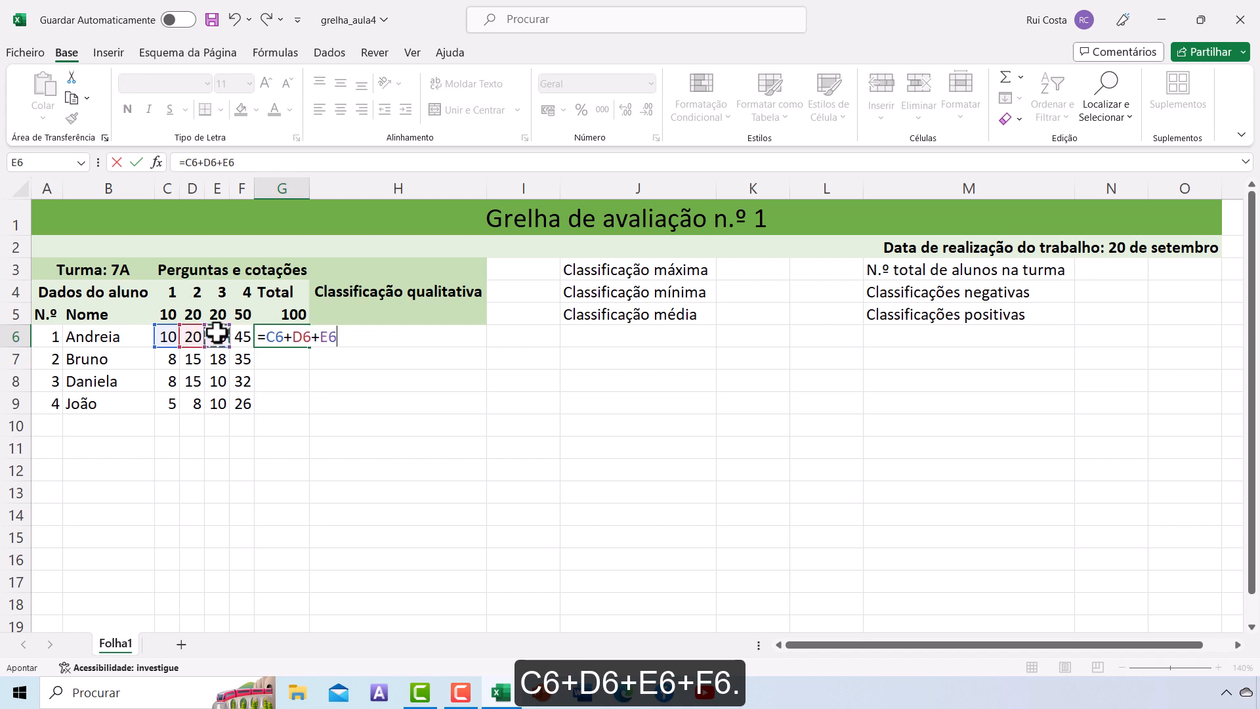
text(+)
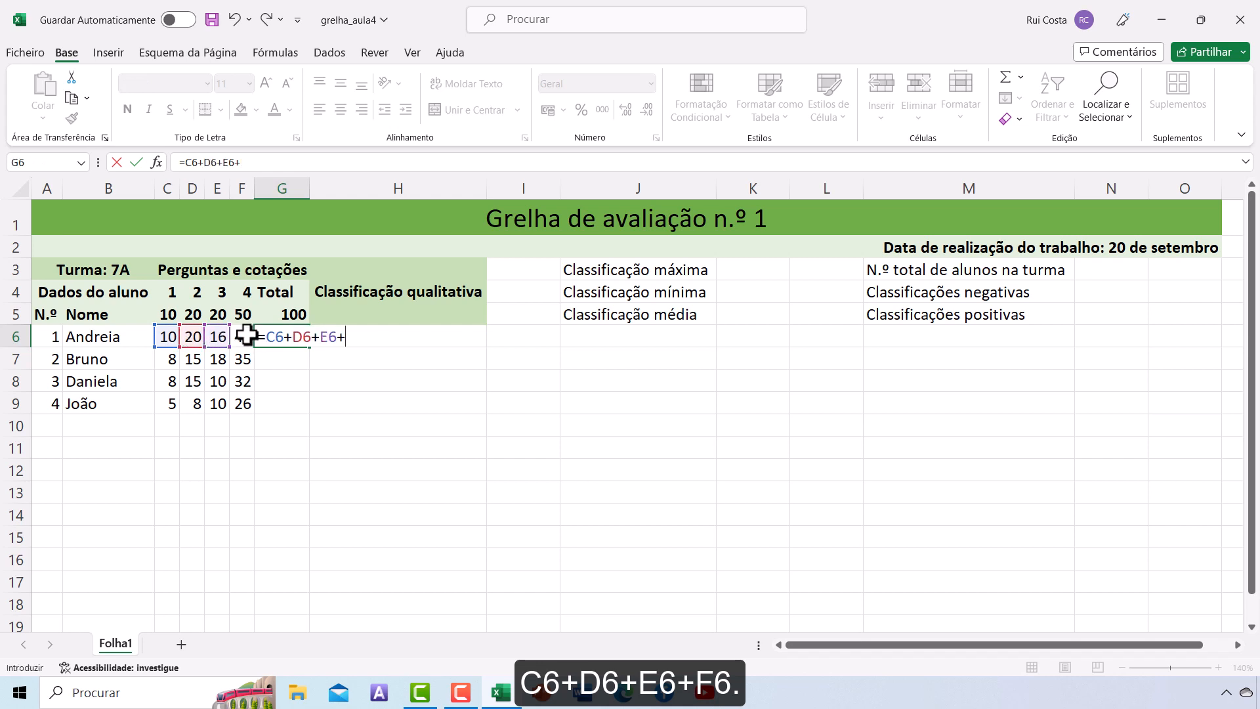
click(246, 335)
key(Return)
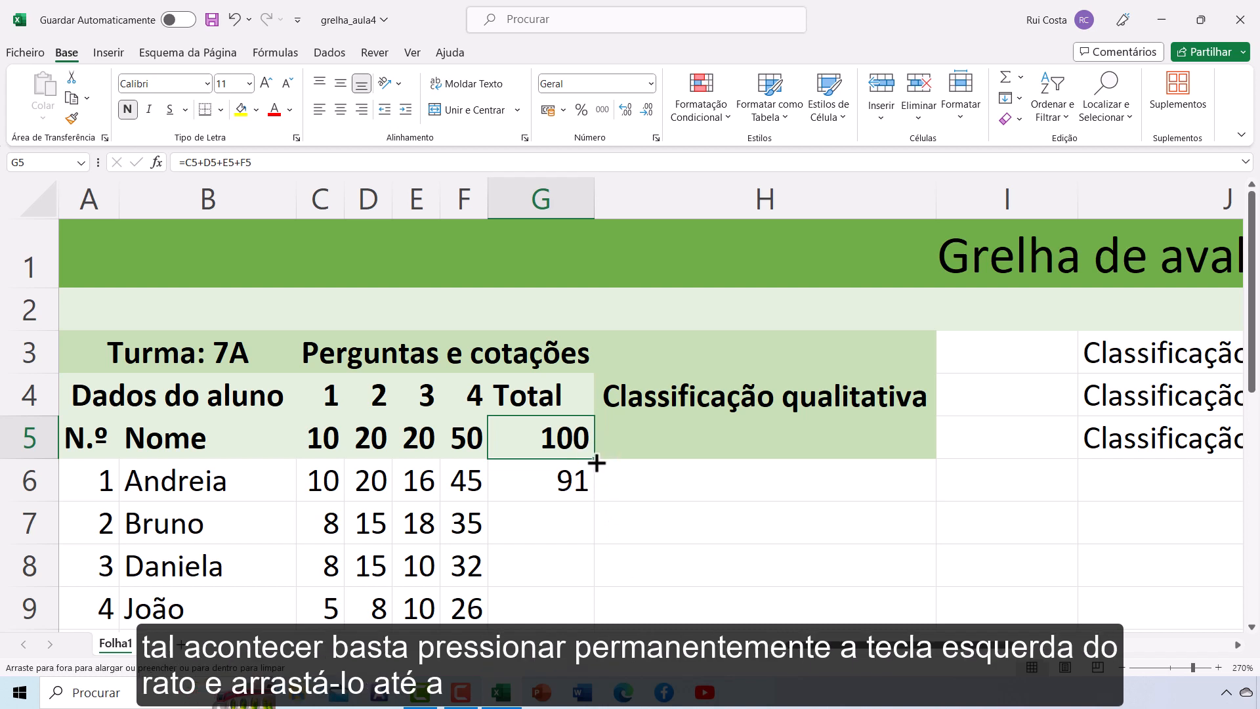
Fill the total formula from cell G5 down through cell G9
drag(596, 463, 595, 629)
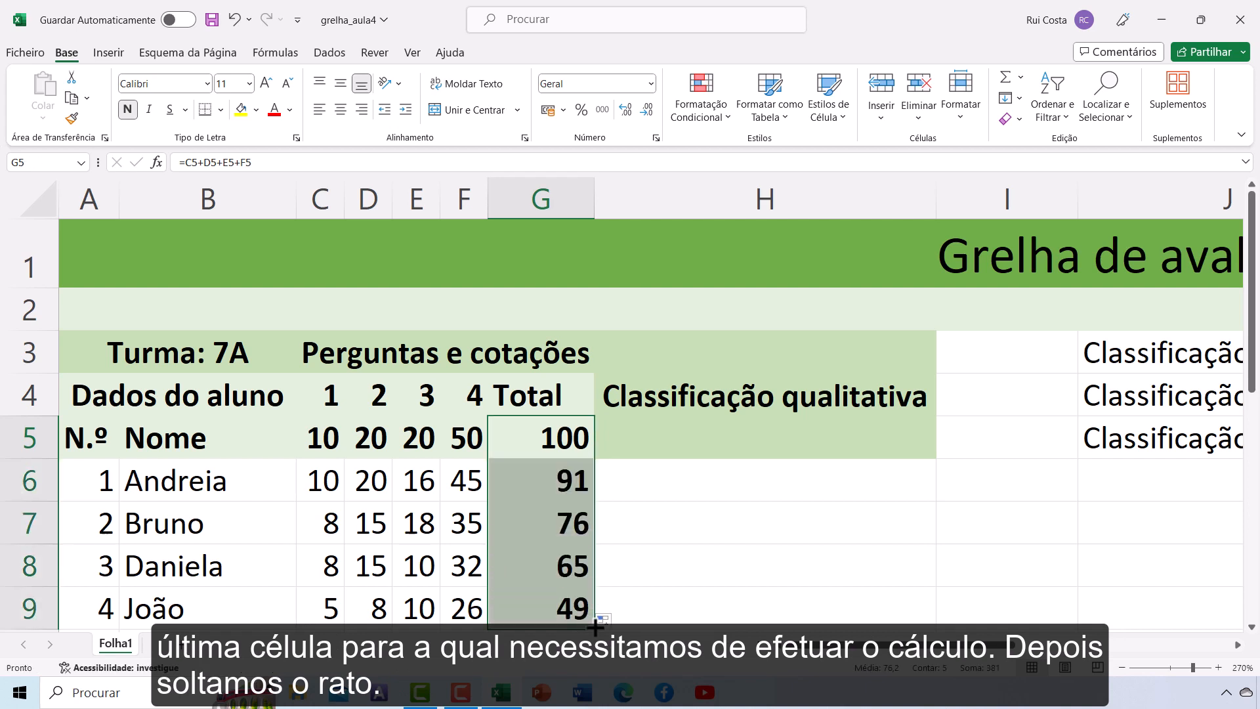
click(628, 604)
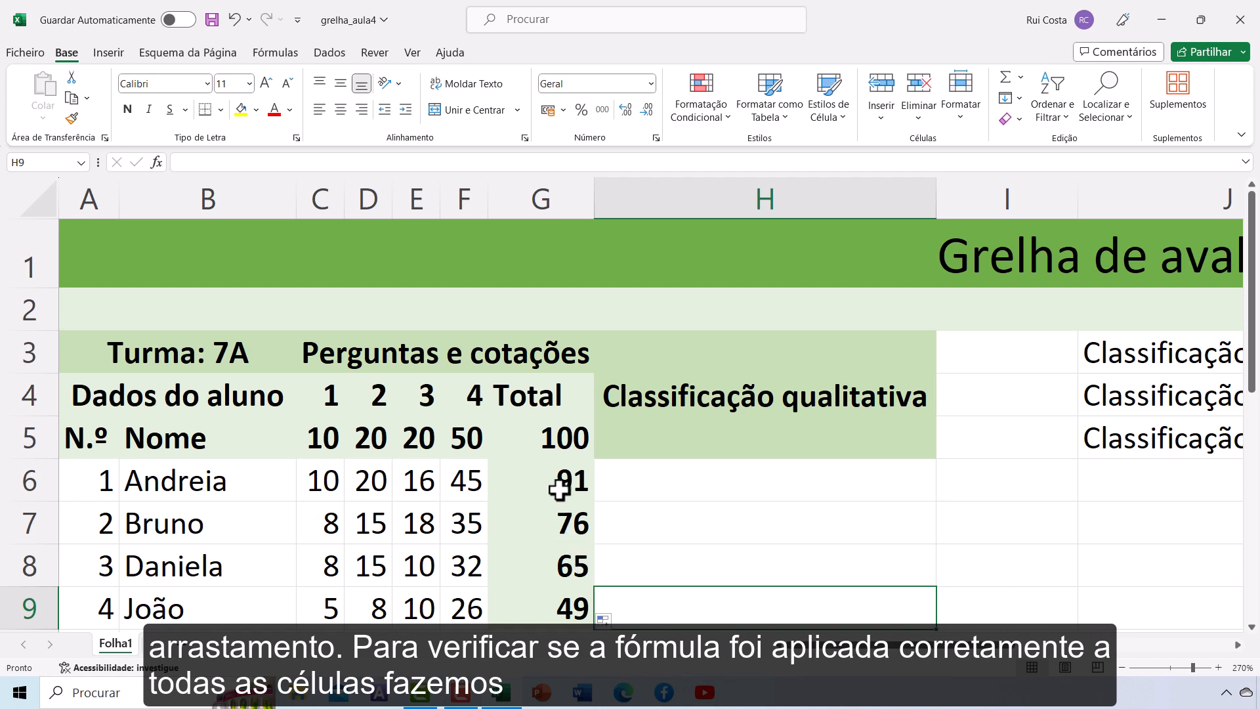
Check the cell references in each total formula from G5 to G9 one after another
click(551, 438)
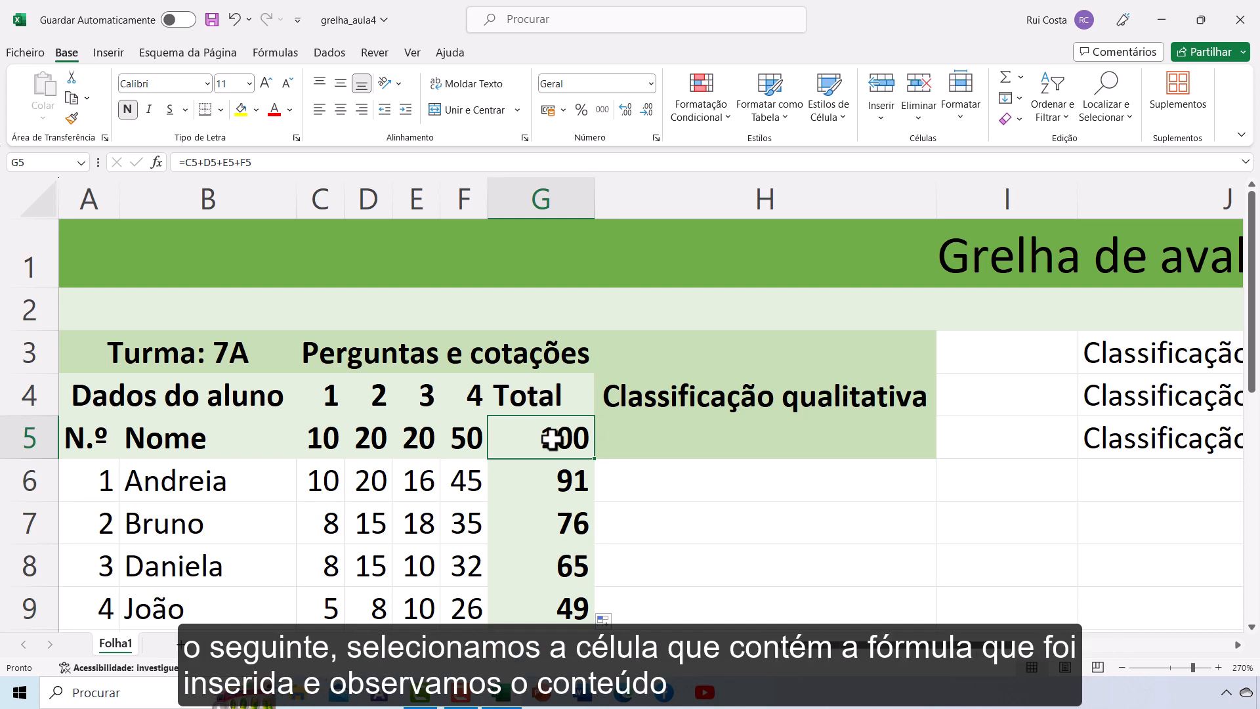
click(273, 162)
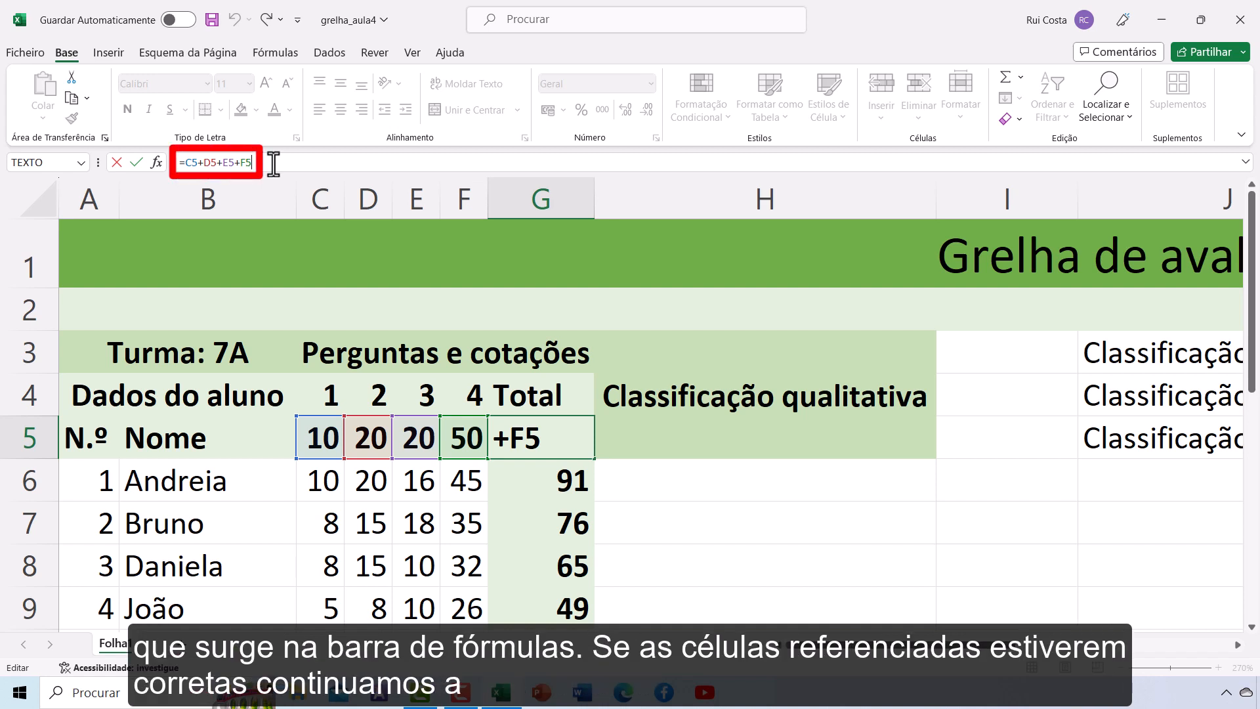
key(Return)
click(273, 162)
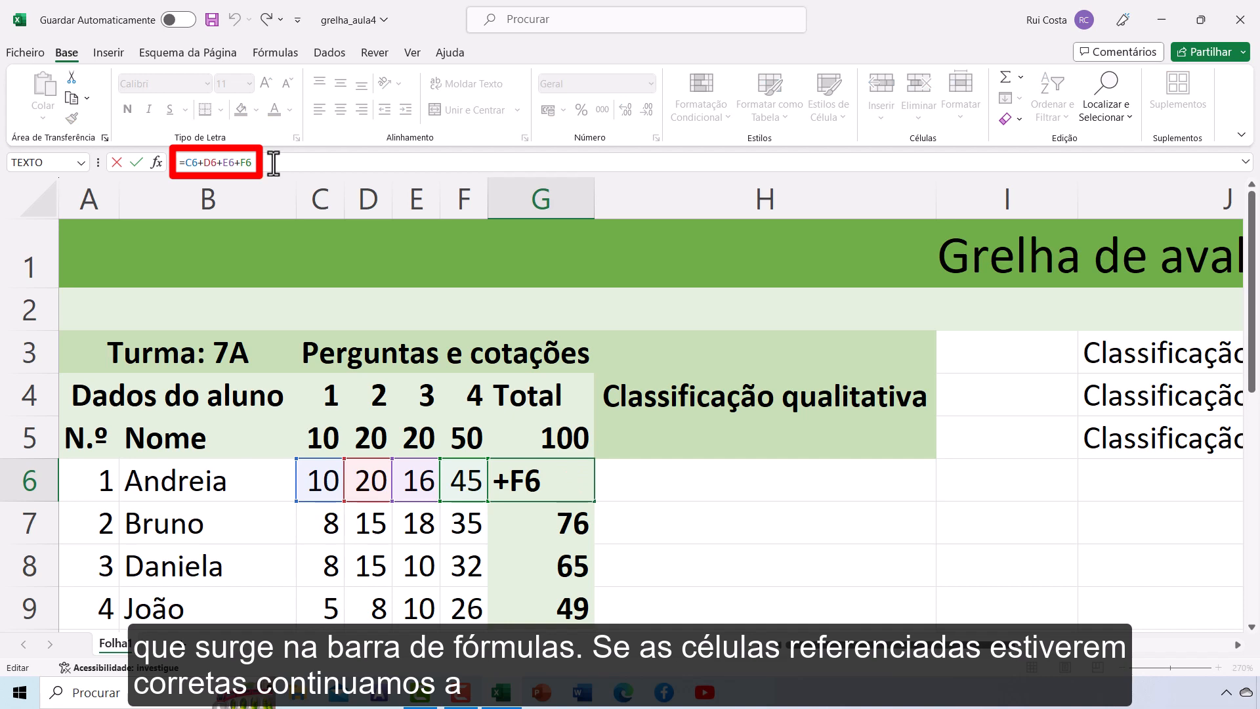
key(Return)
click(273, 163)
key(Return)
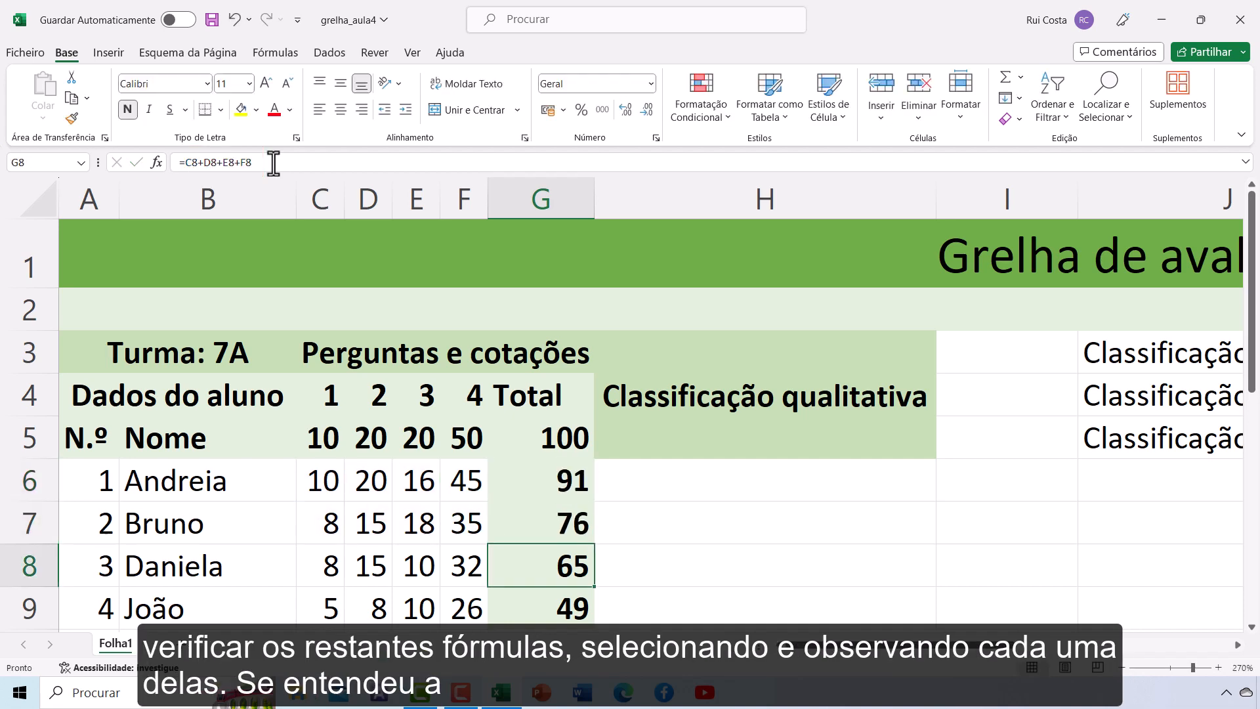
click(273, 163)
key(Return)
click(273, 163)
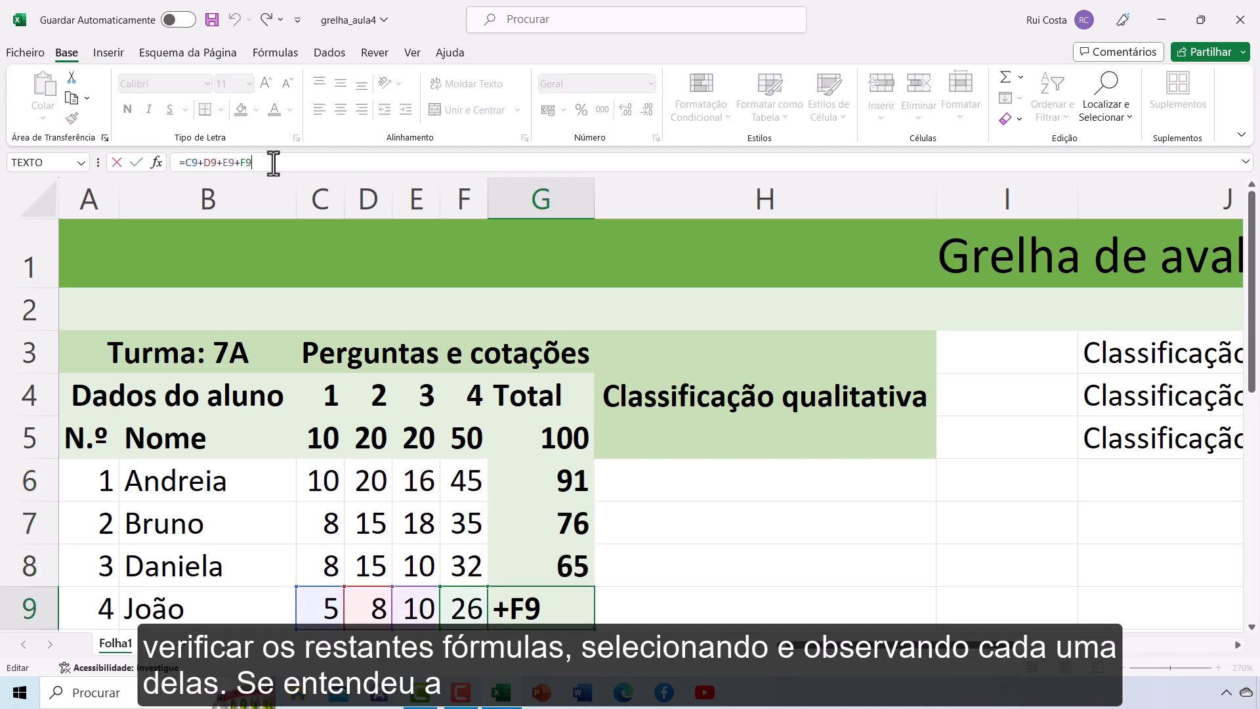
key(Return)
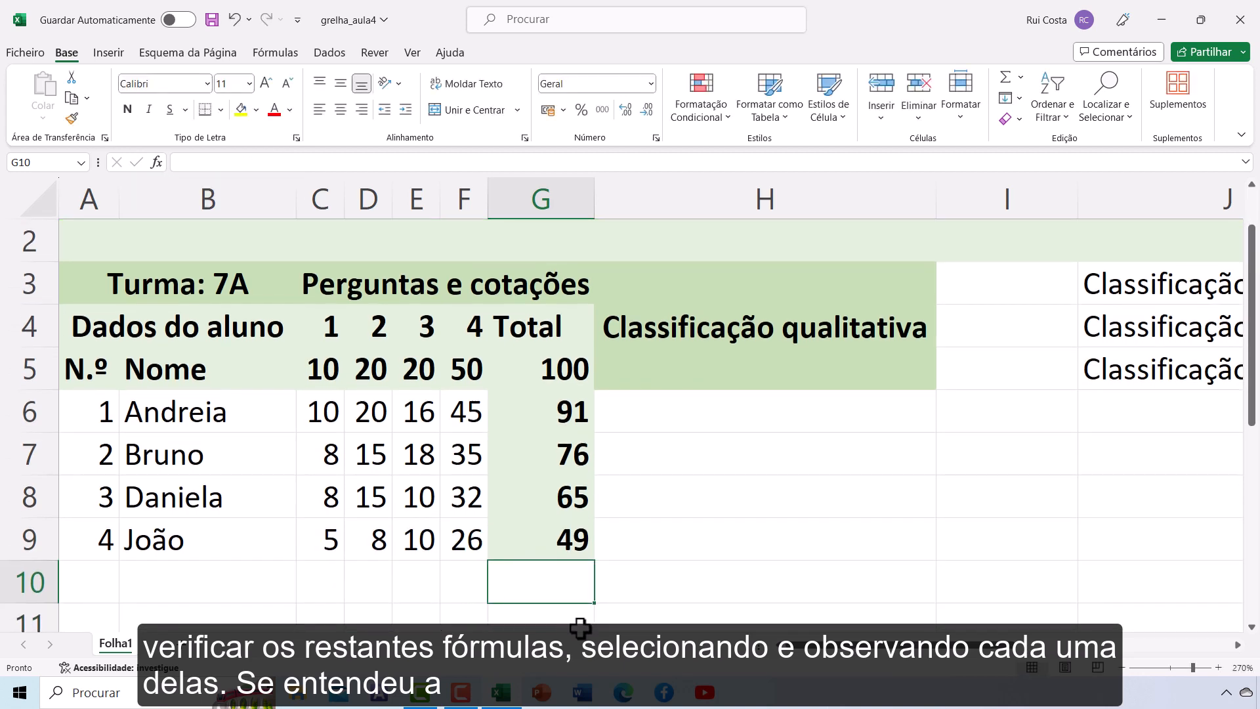
Clear the contents of the Total cells G5:G9
scroll(577, 624, up, 1)
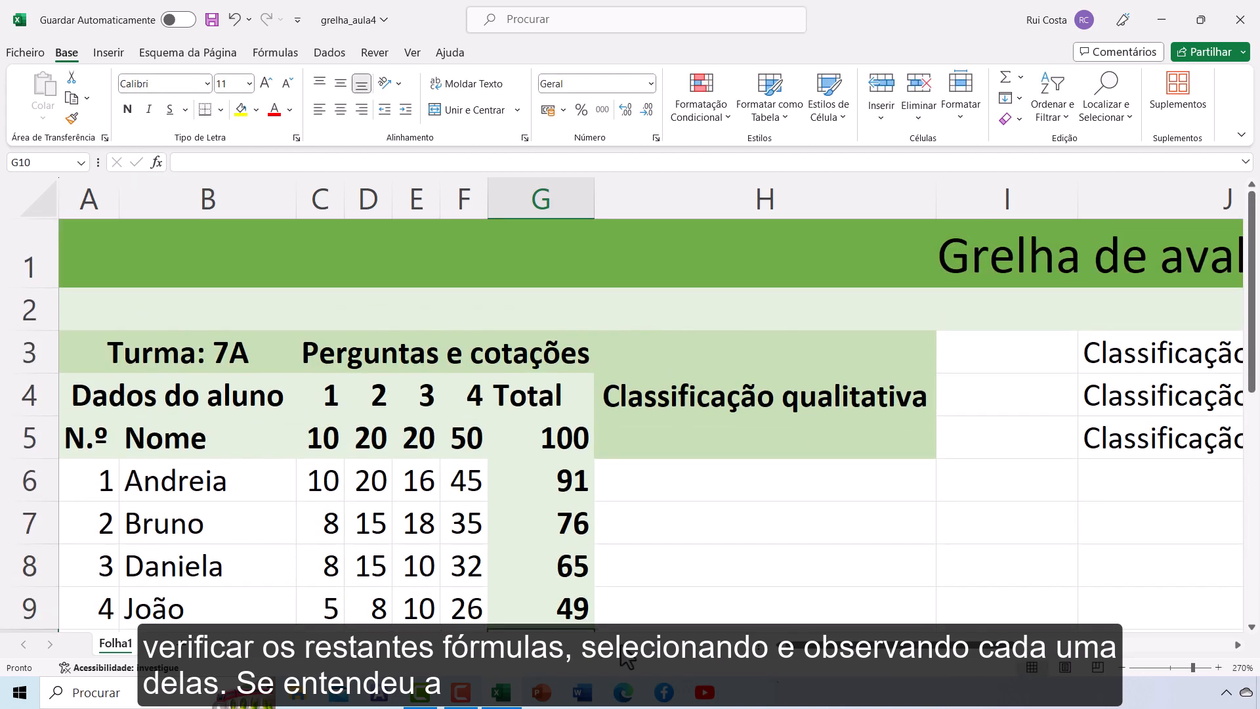
click(1124, 669)
click(1122, 668)
click(1123, 668)
click(1123, 667)
click(1123, 668)
click(1123, 668)
click(1123, 667)
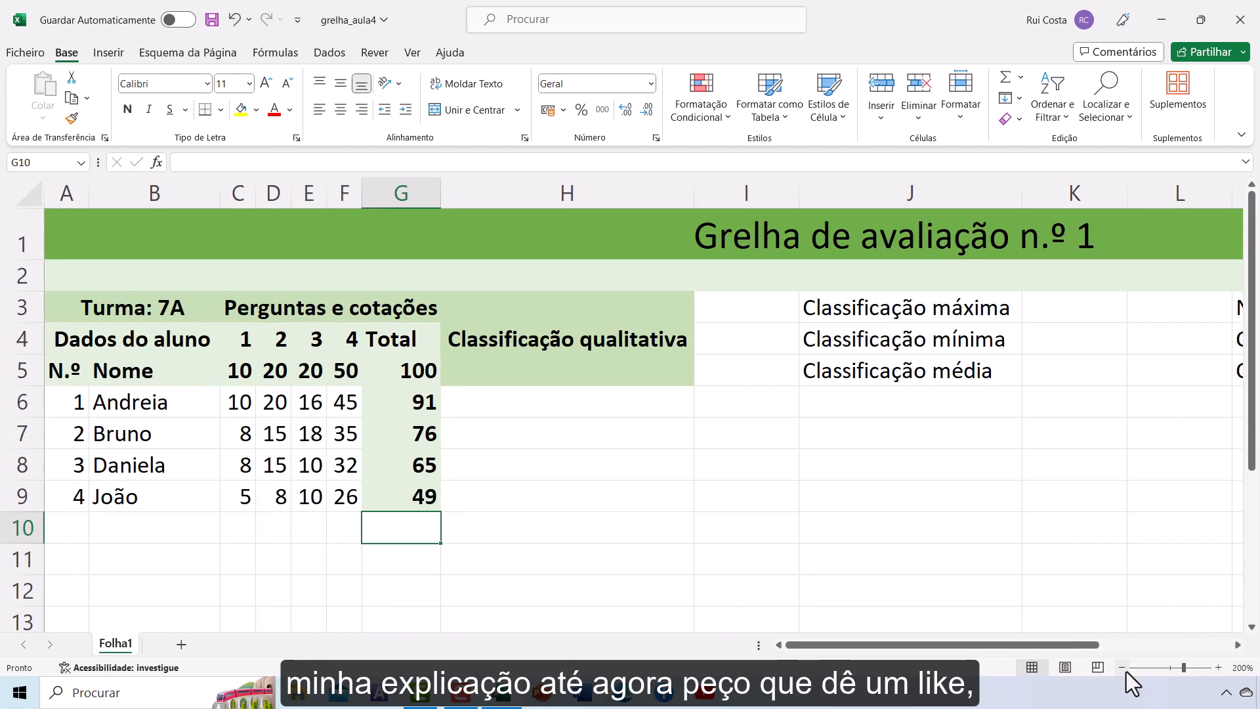
click(1123, 668)
click(1123, 668)
click(1124, 669)
click(1124, 669)
click(1124, 669)
click(1124, 669)
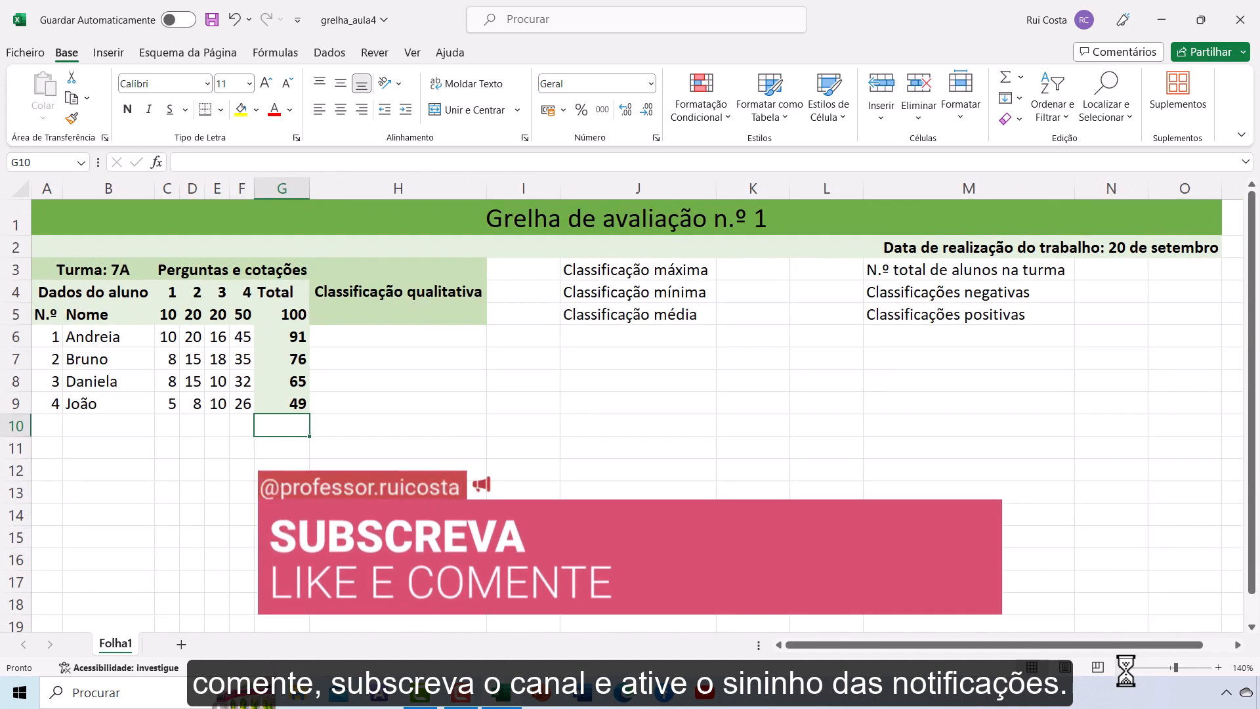
click(416, 430)
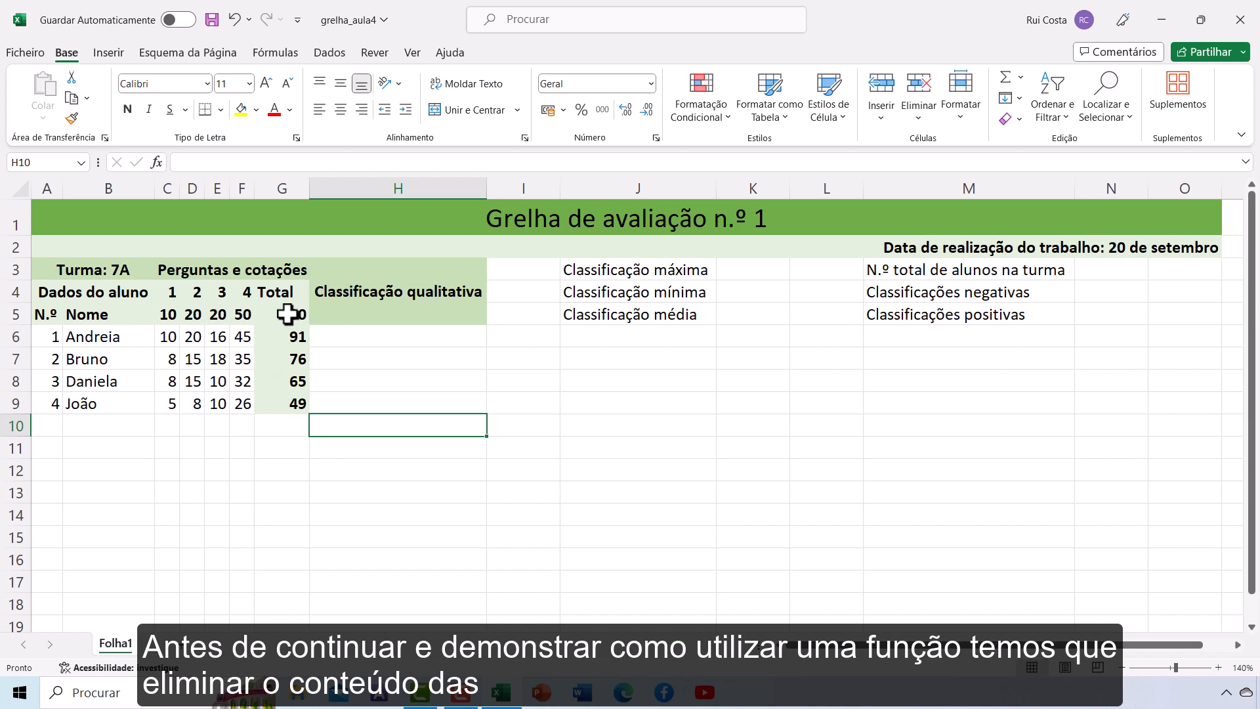
drag(287, 314, 287, 402)
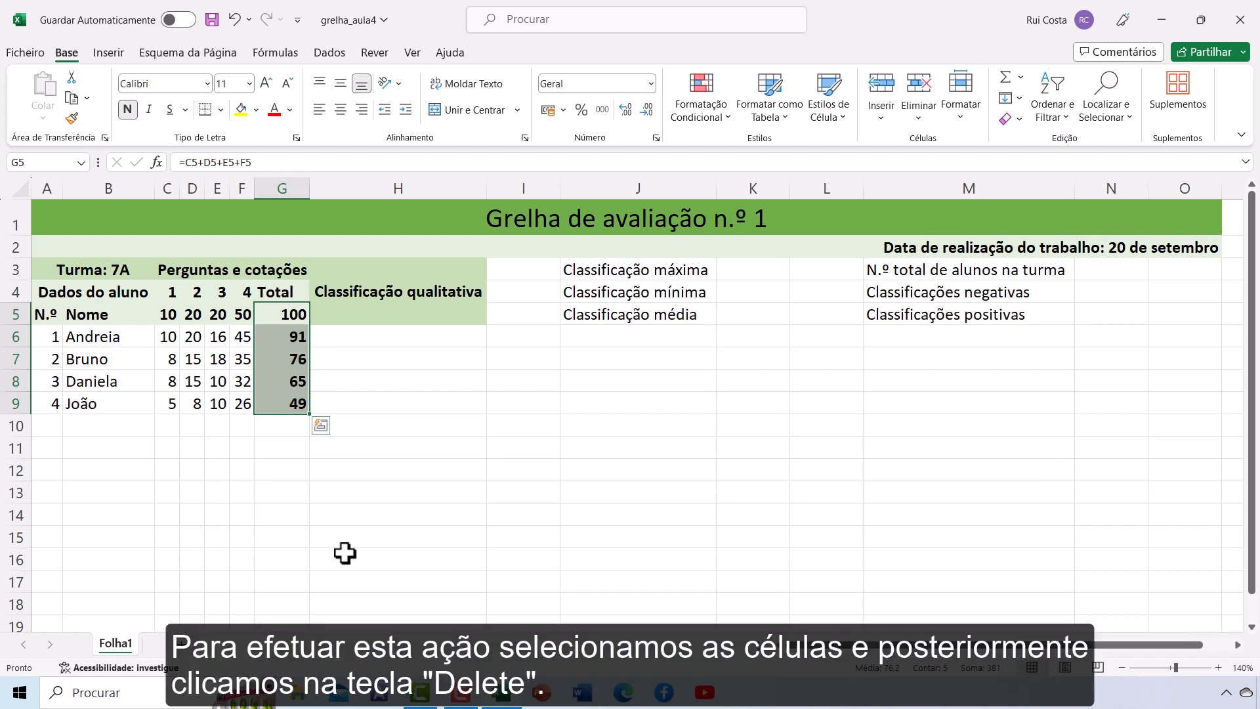
key(Delete)
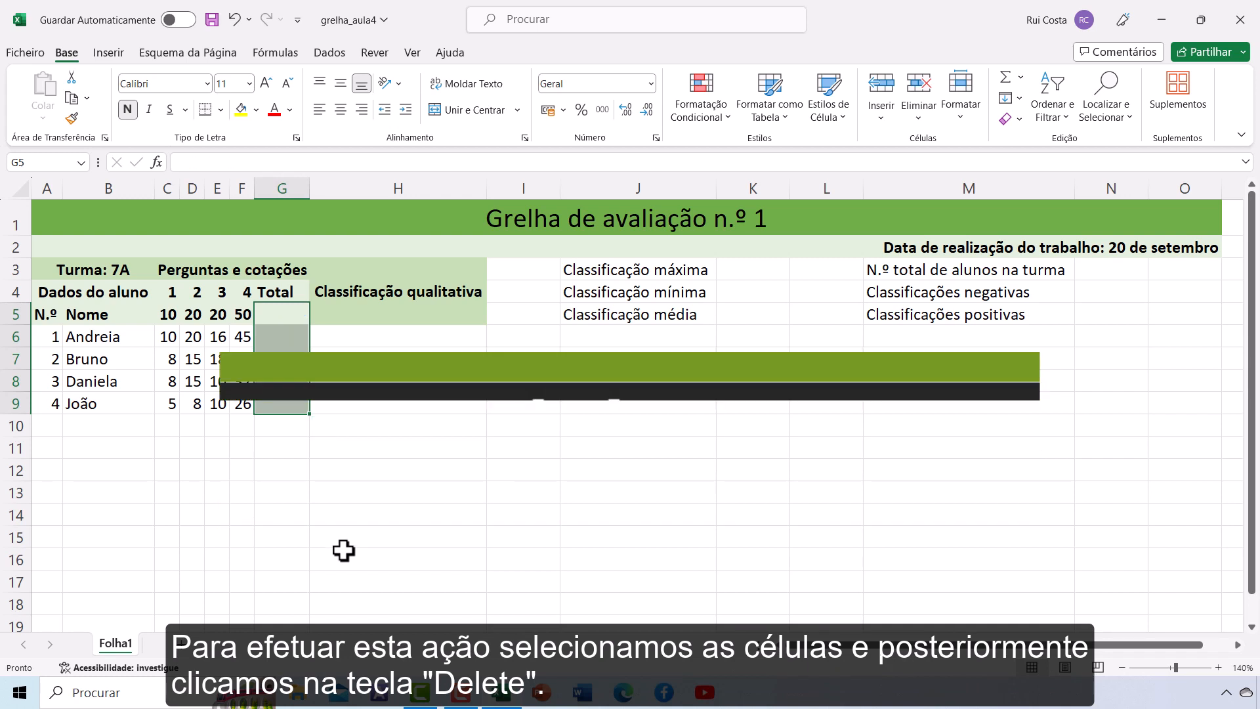
click(350, 497)
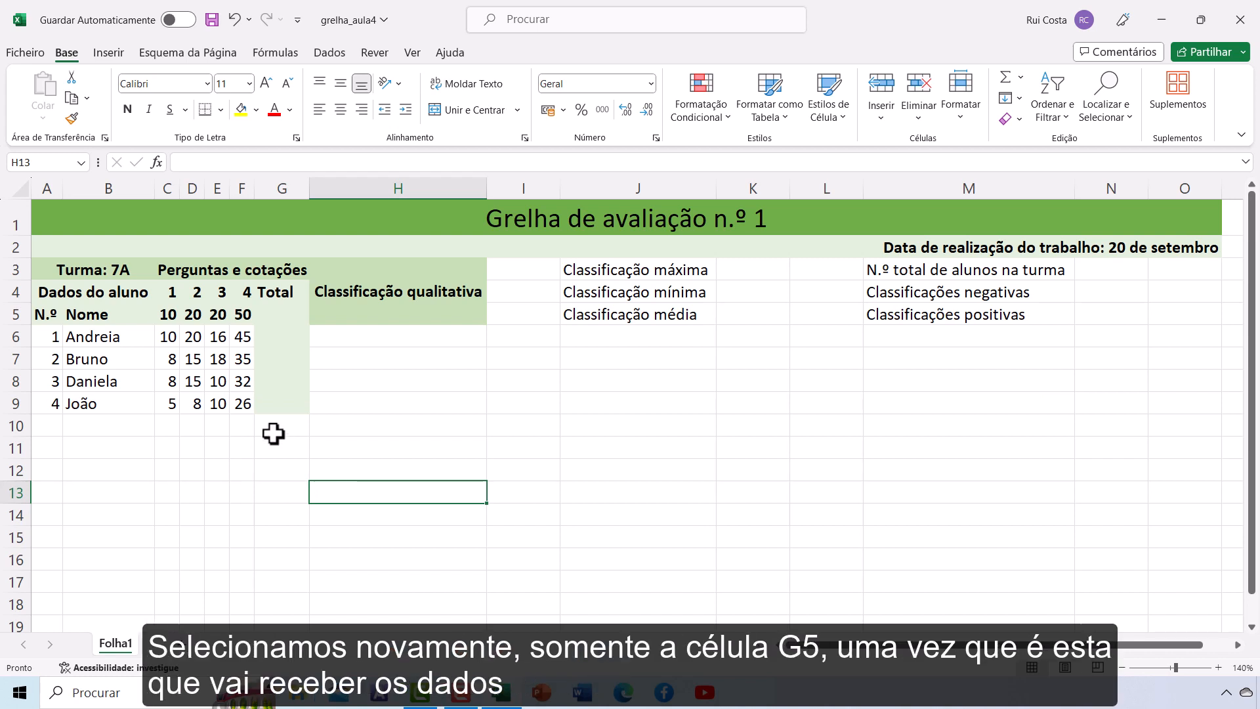
Total the maximum marks in cell G5 with the SOMA function over the range C5:F5
click(281, 315)
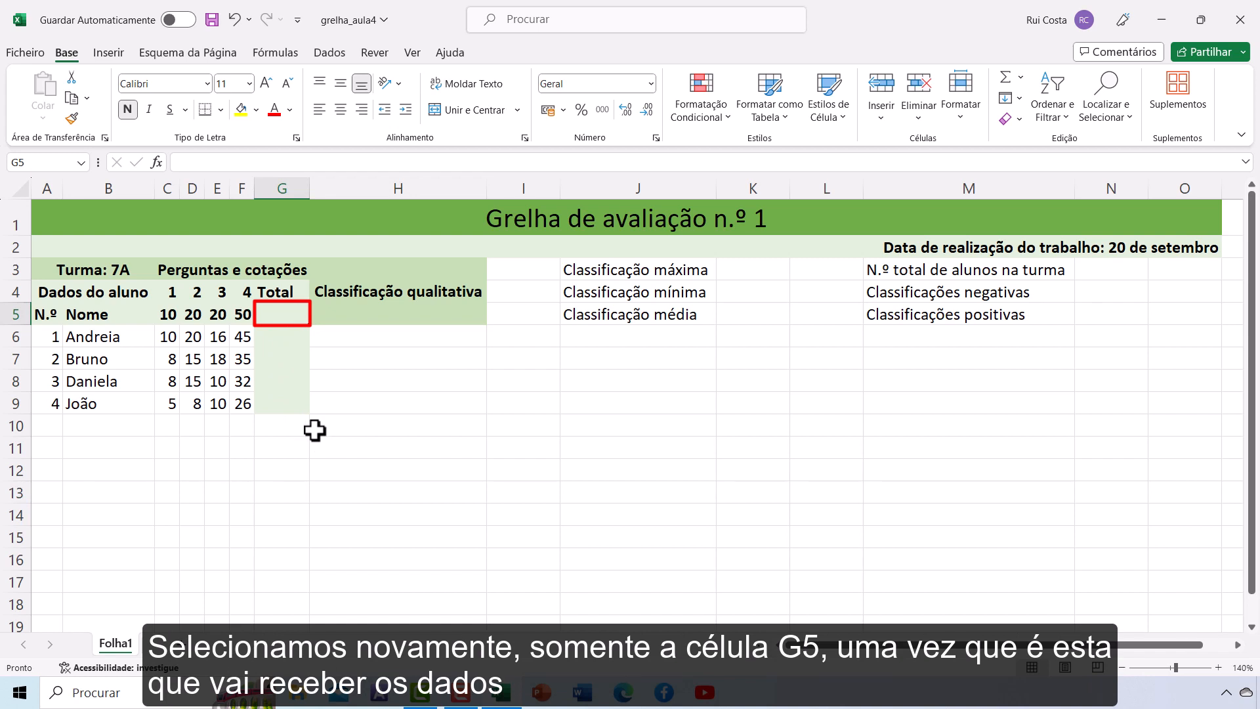
click(276, 56)
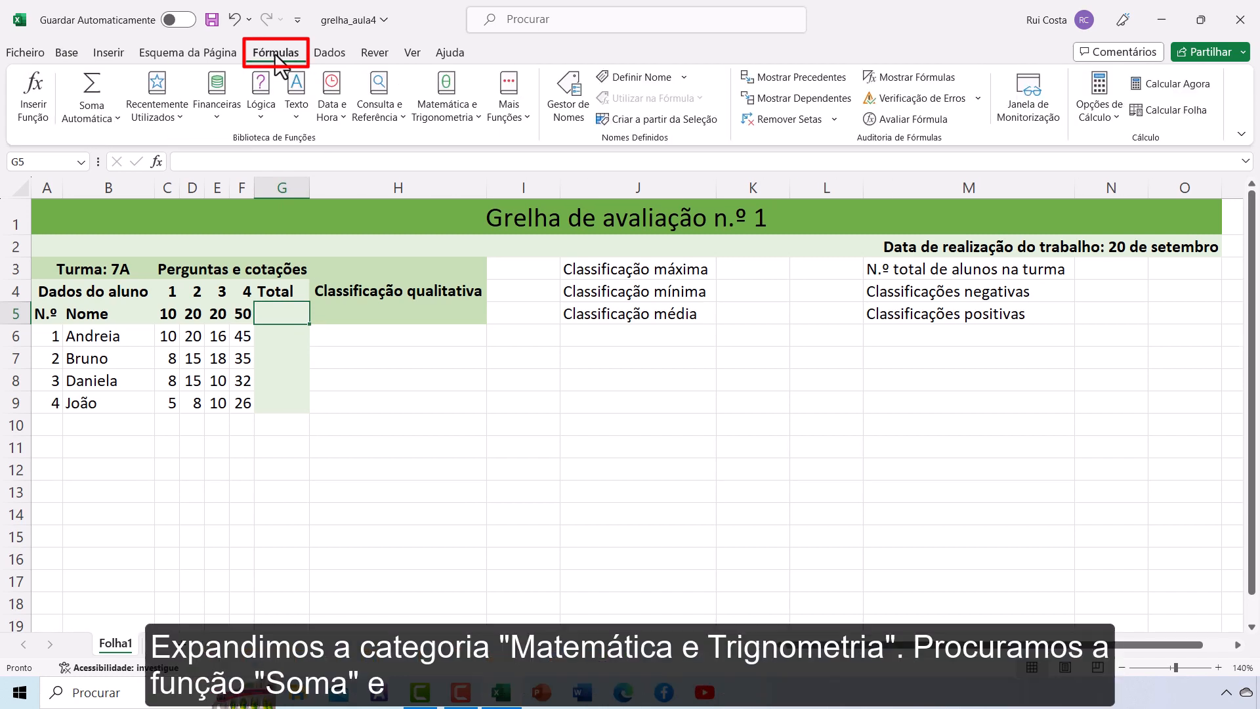
click(478, 120)
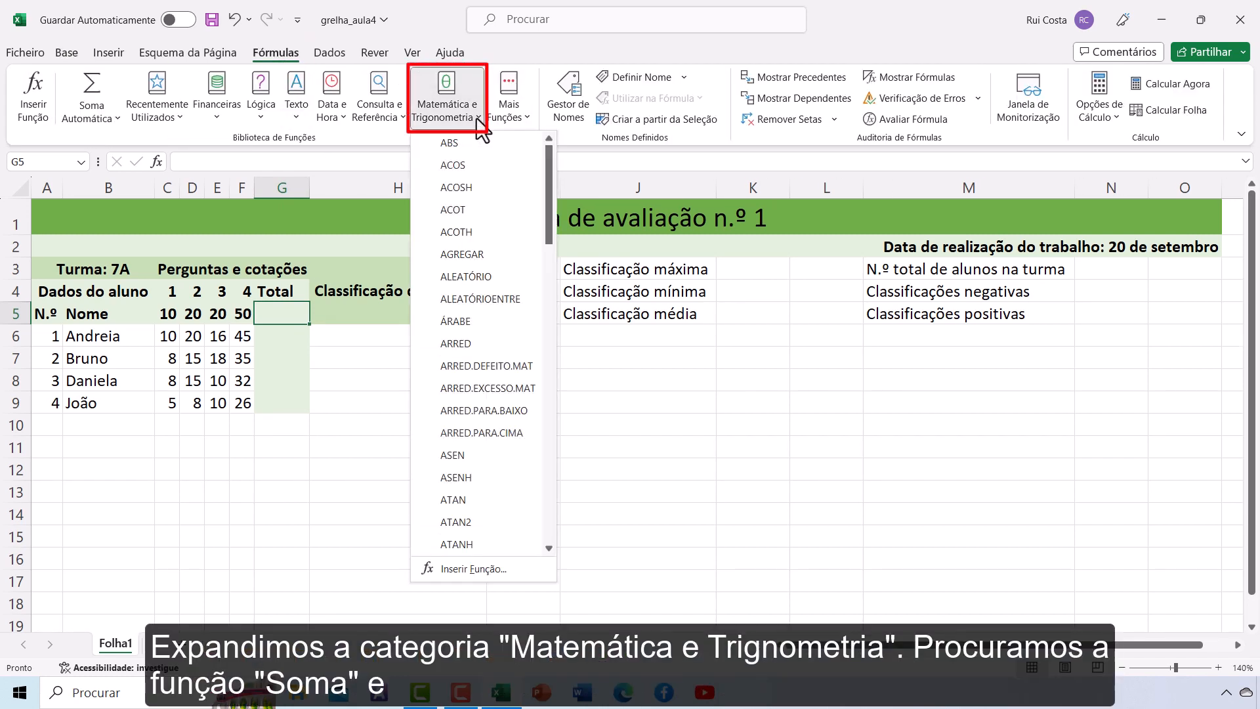
drag(551, 179, 523, 445)
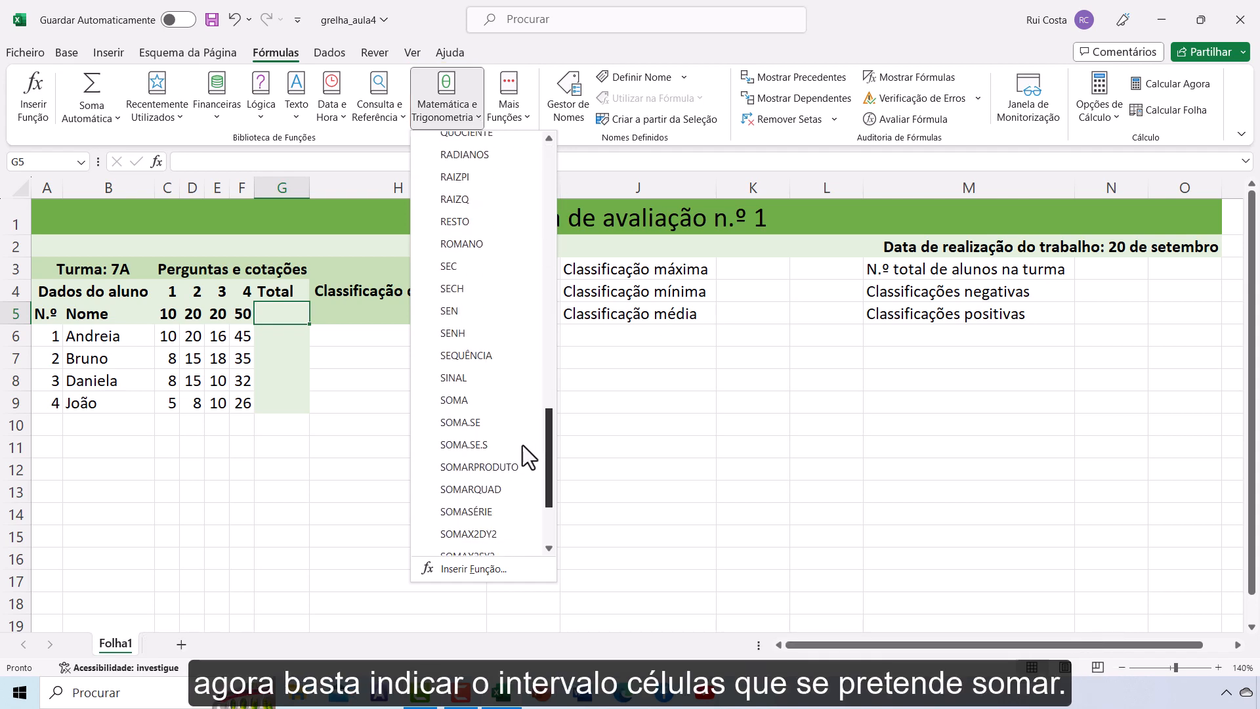
click(472, 392)
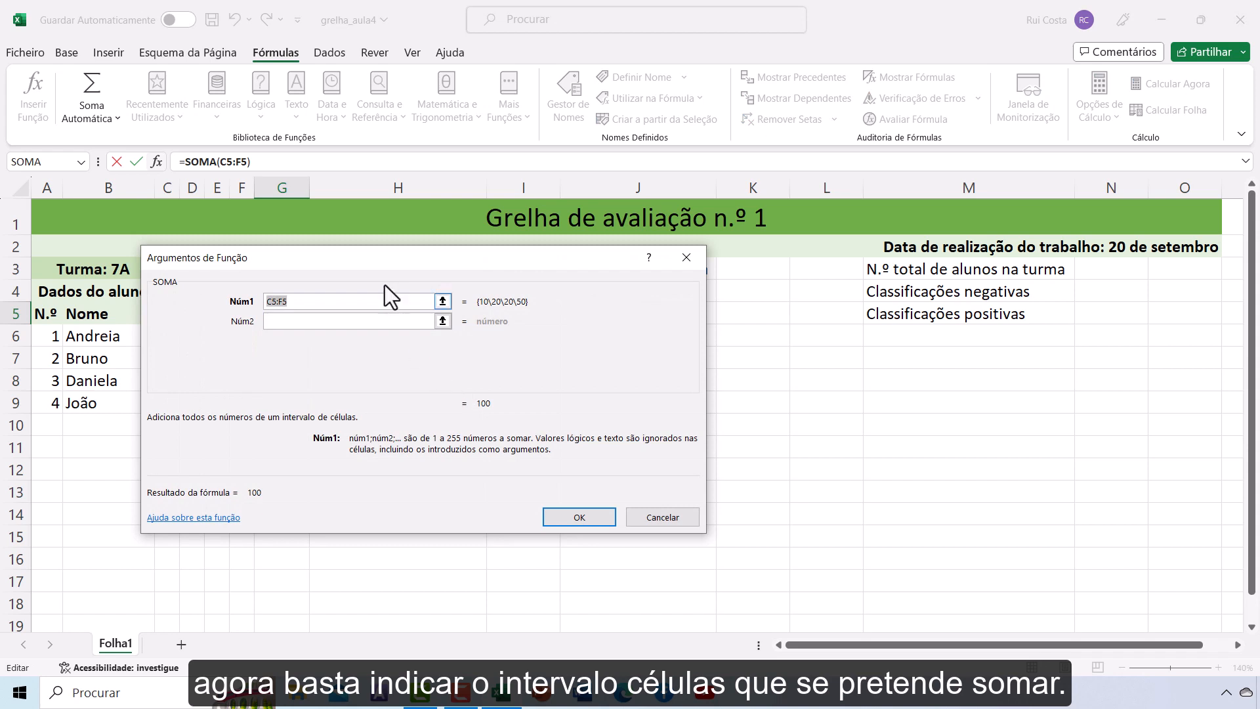
drag(359, 259, 710, 321)
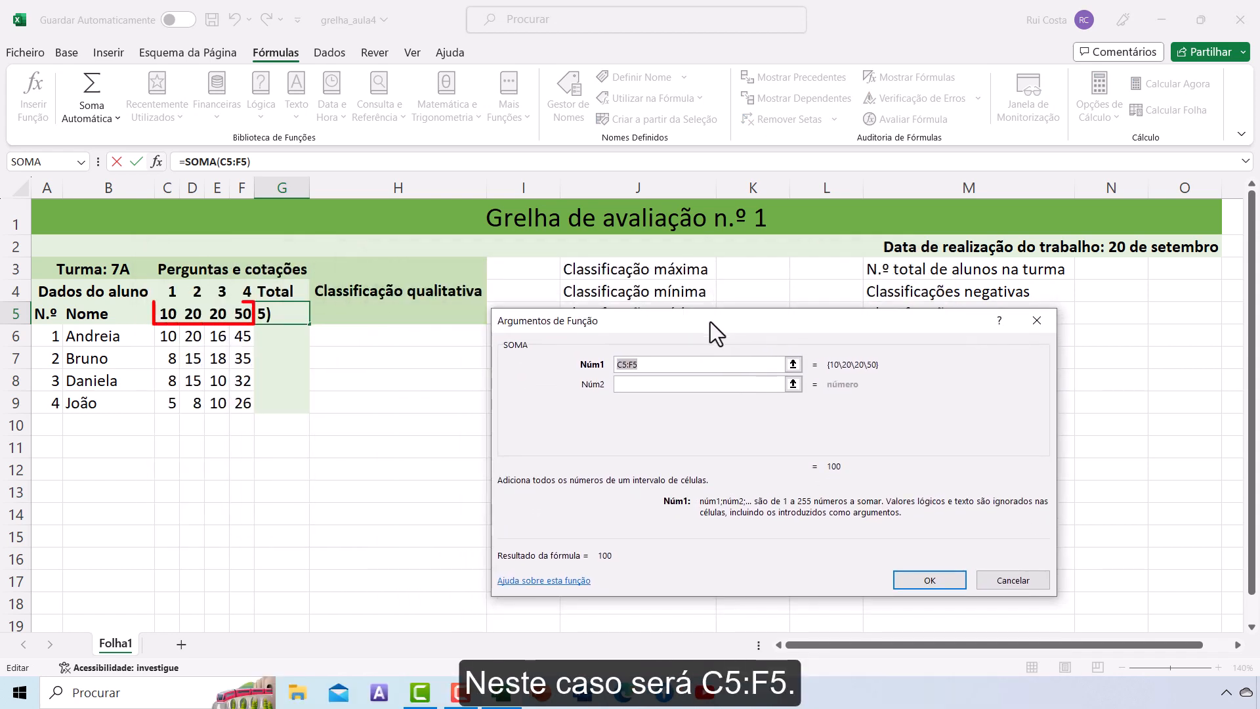
click(165, 313)
drag(165, 313, 248, 314)
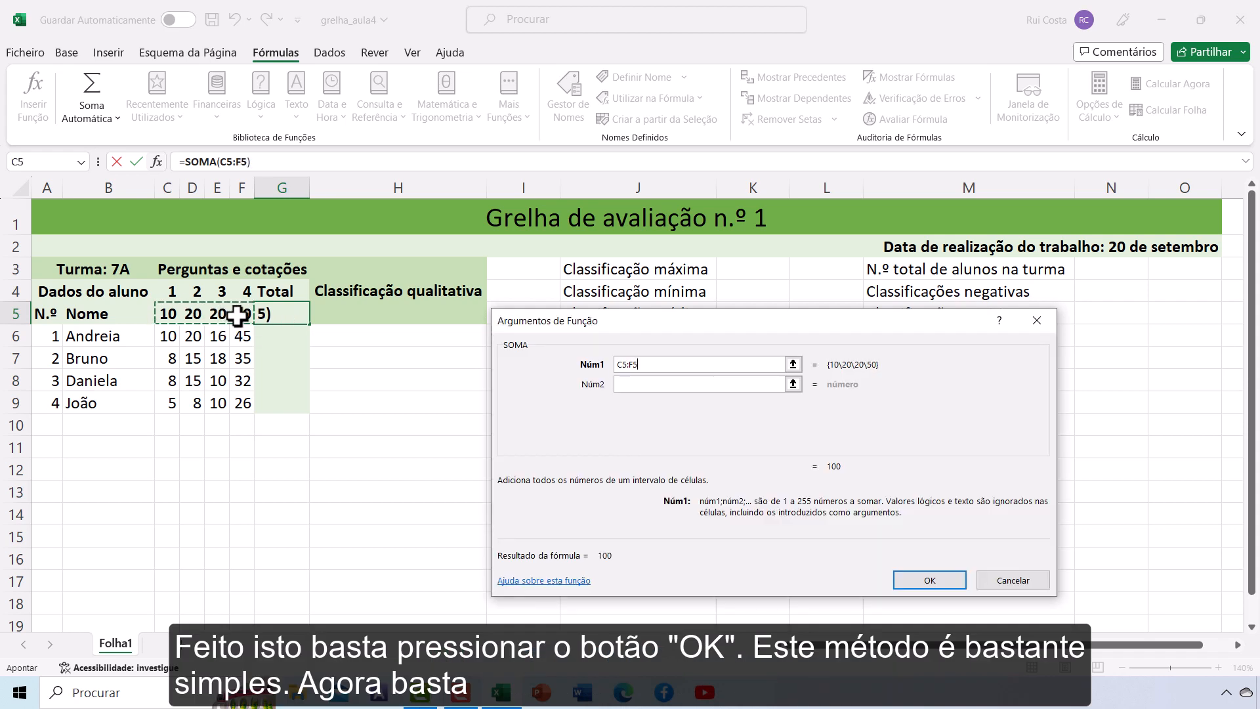
click(931, 580)
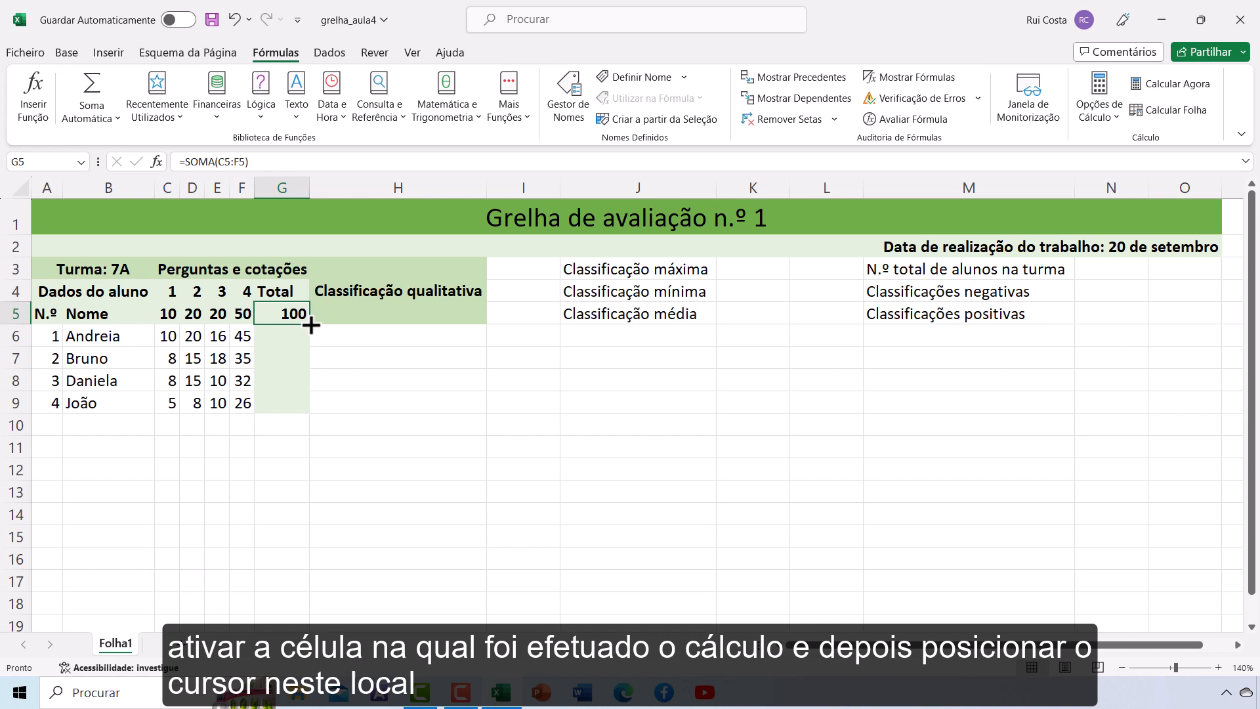
Fill the SOMA formula from cell G5 down through cell G9
drag(311, 325, 311, 325)
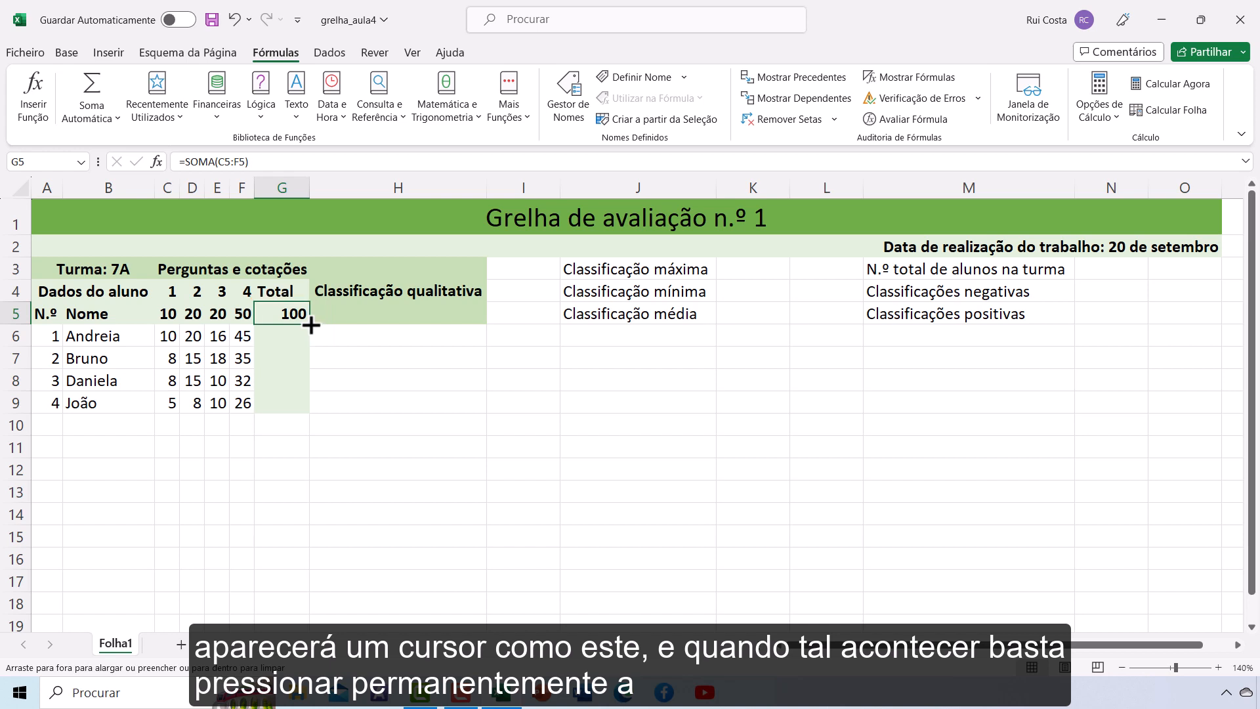
drag(311, 325, 311, 416)
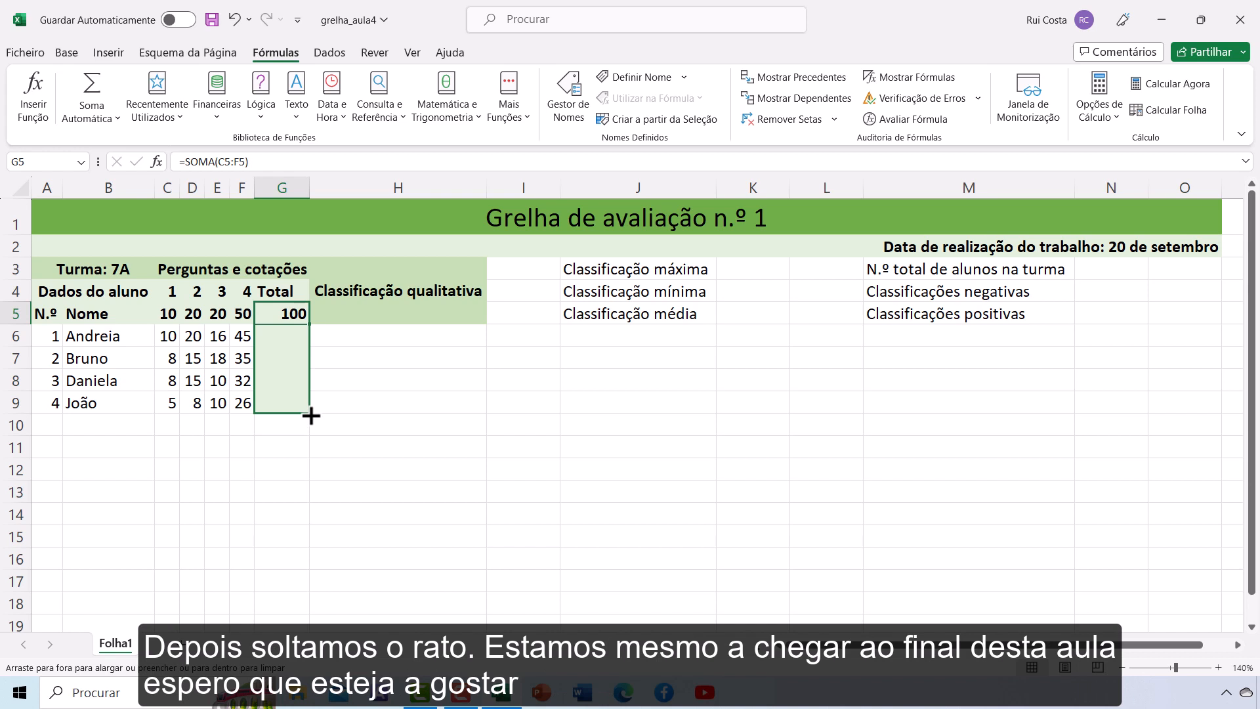
drag(311, 415, 311, 416)
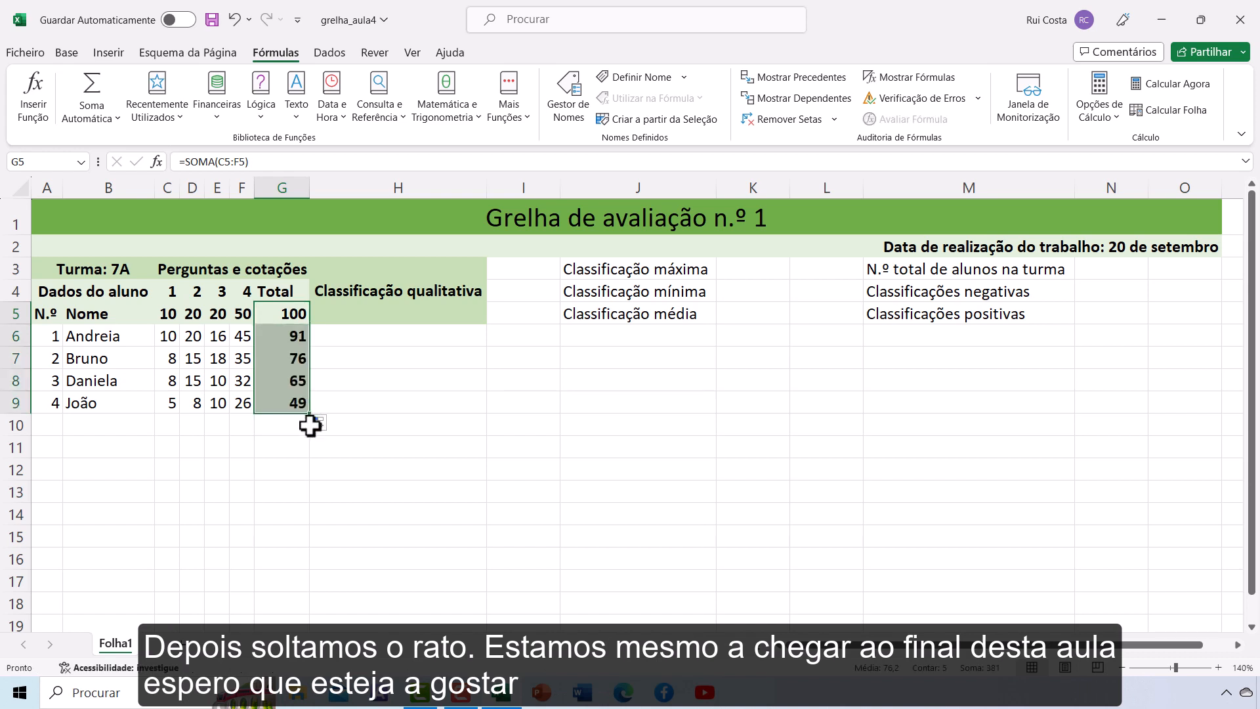
click(332, 437)
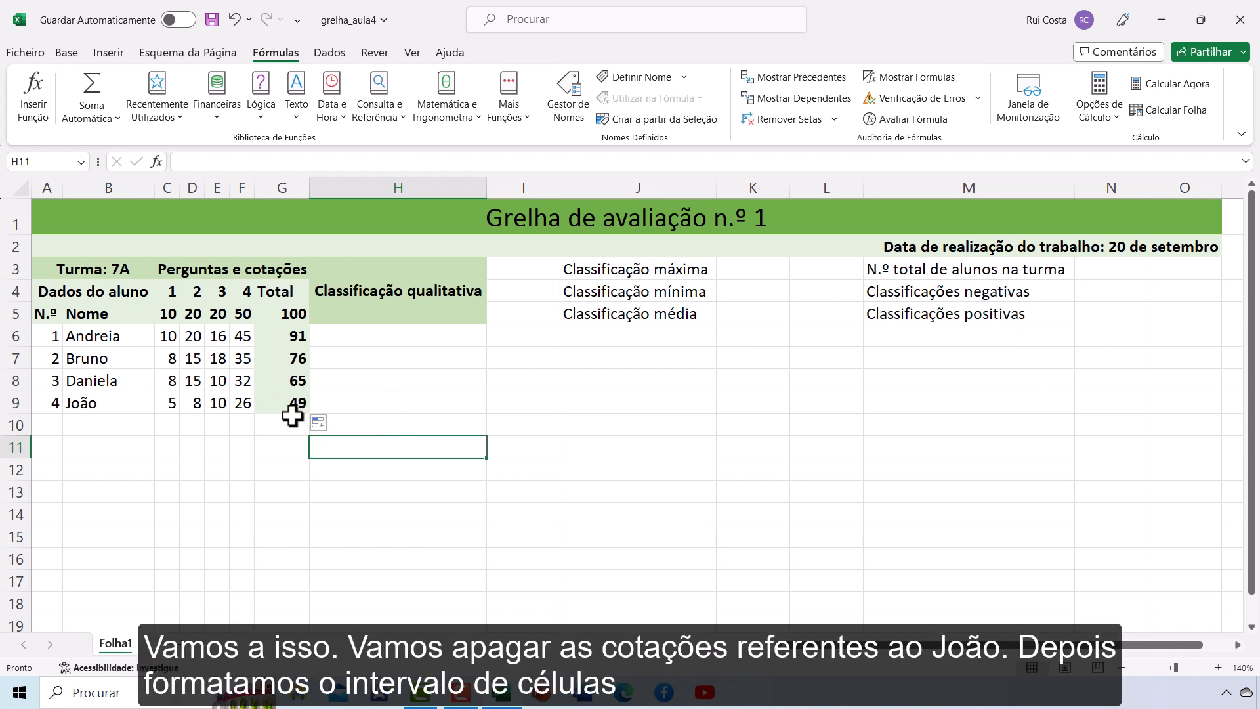
Clear the fourth student's marks in C9:F9 and format those cells with the Texto category
drag(172, 407, 236, 406)
key(Delete)
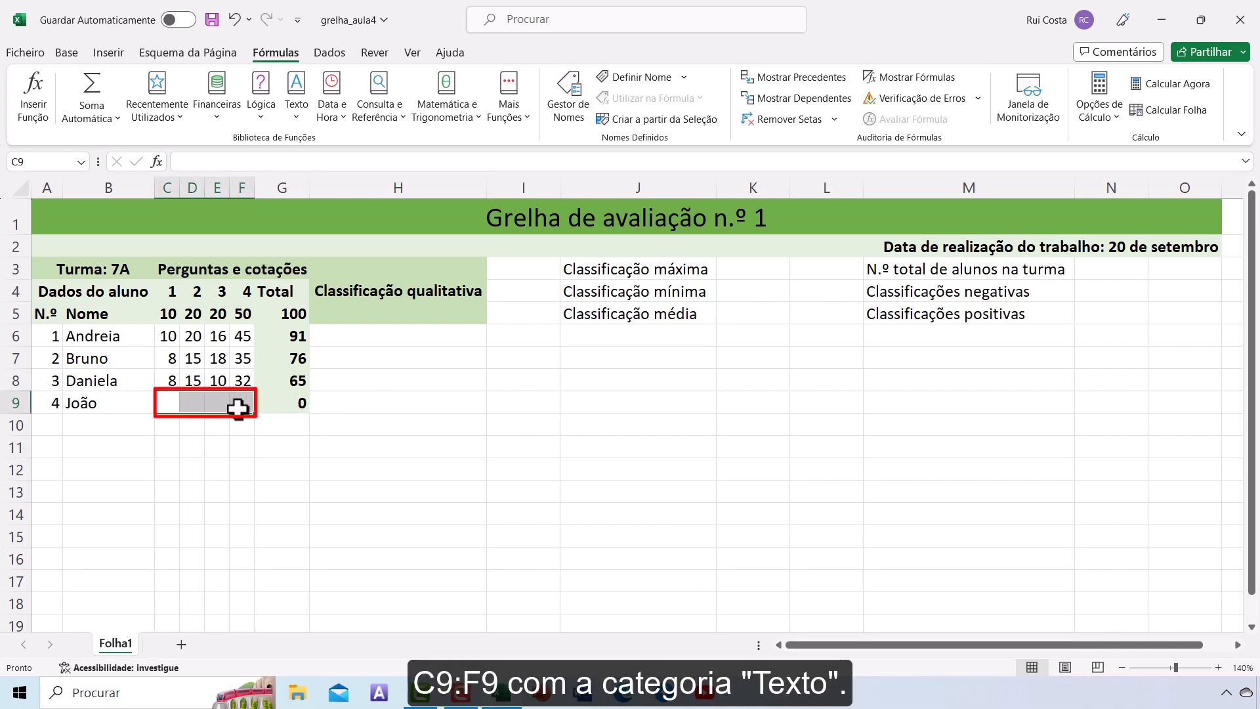
click(72, 54)
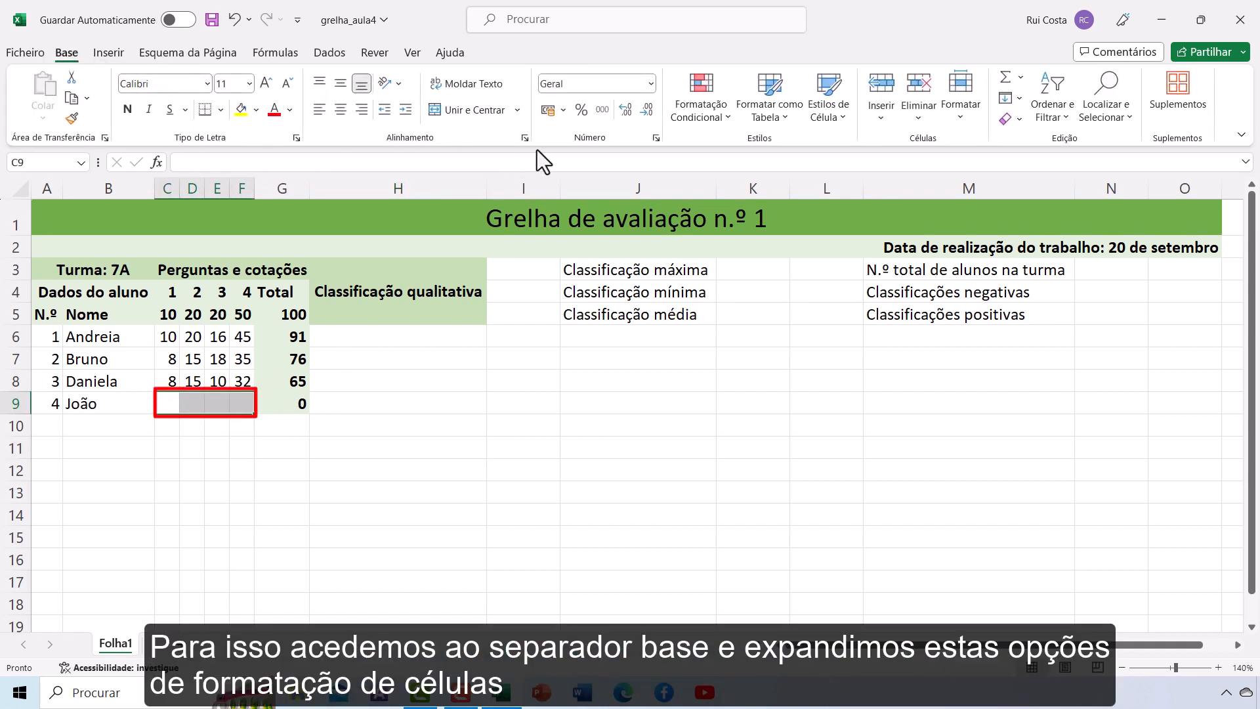
click(656, 138)
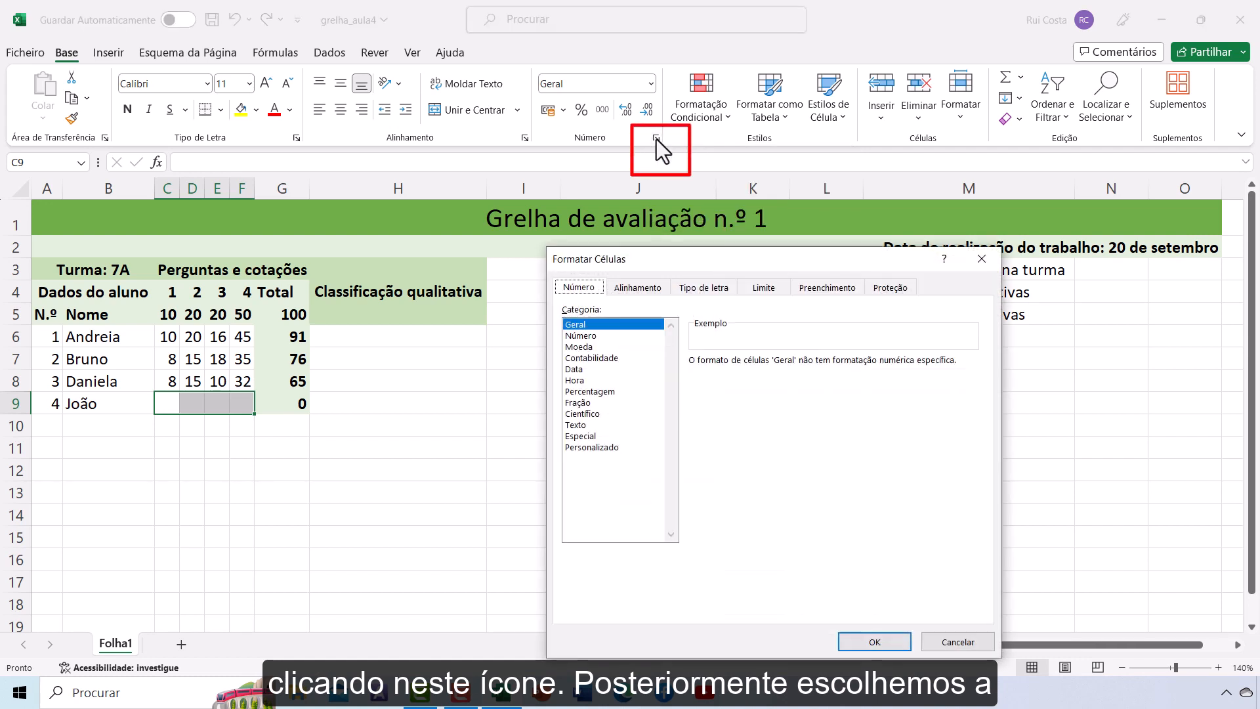
click(620, 426)
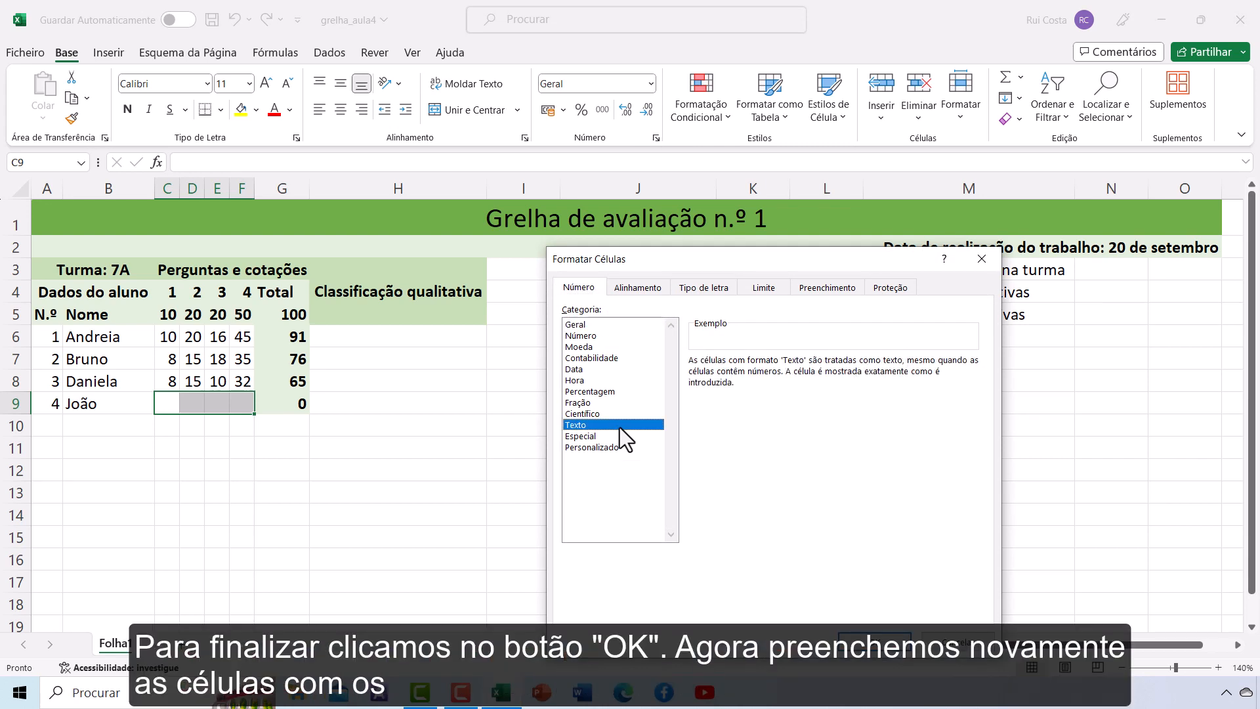
click(880, 643)
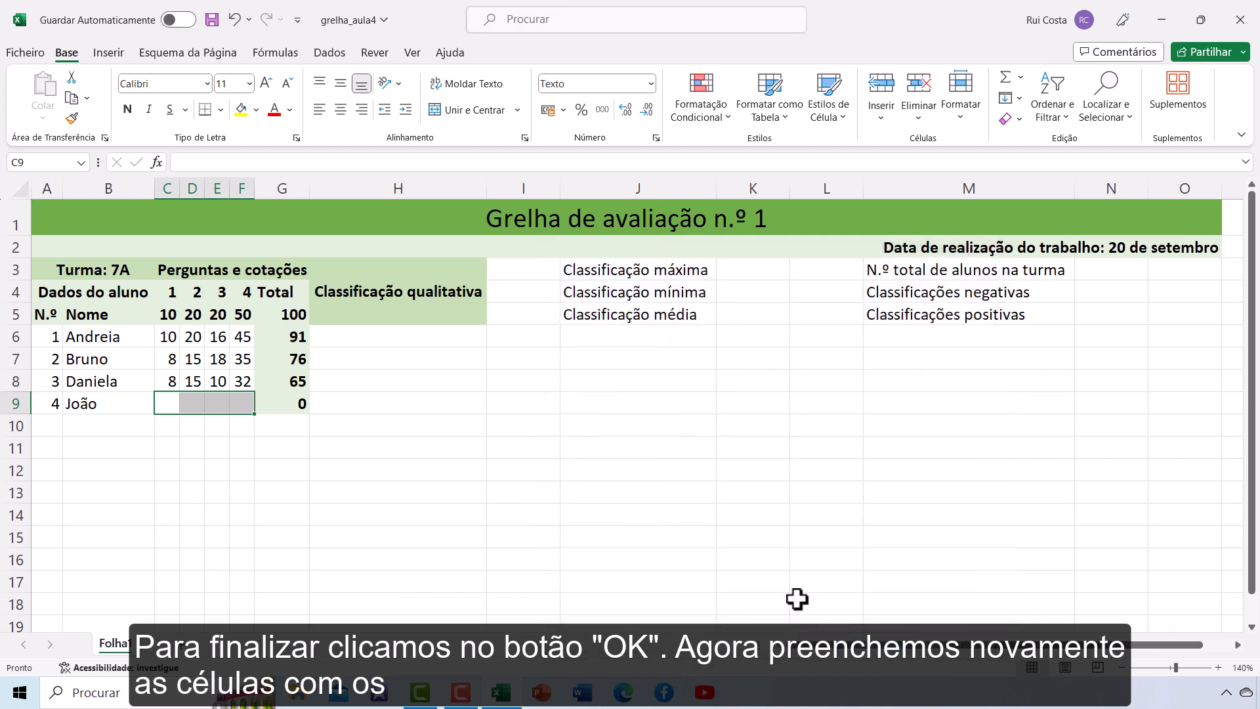
Enter the fourth student's marks 5, 8, 10 and 26 in cells C9 to F9
click(164, 404)
text(5)
key(Tab)
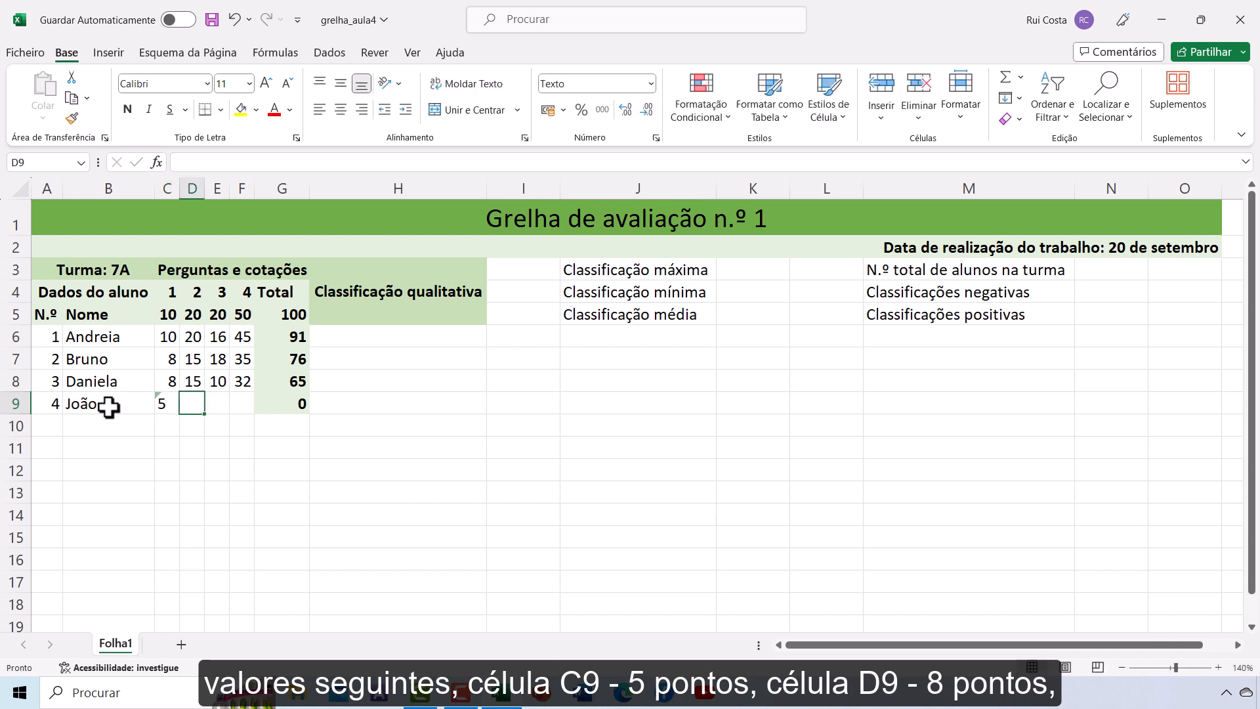
text(8)
key(Tab)
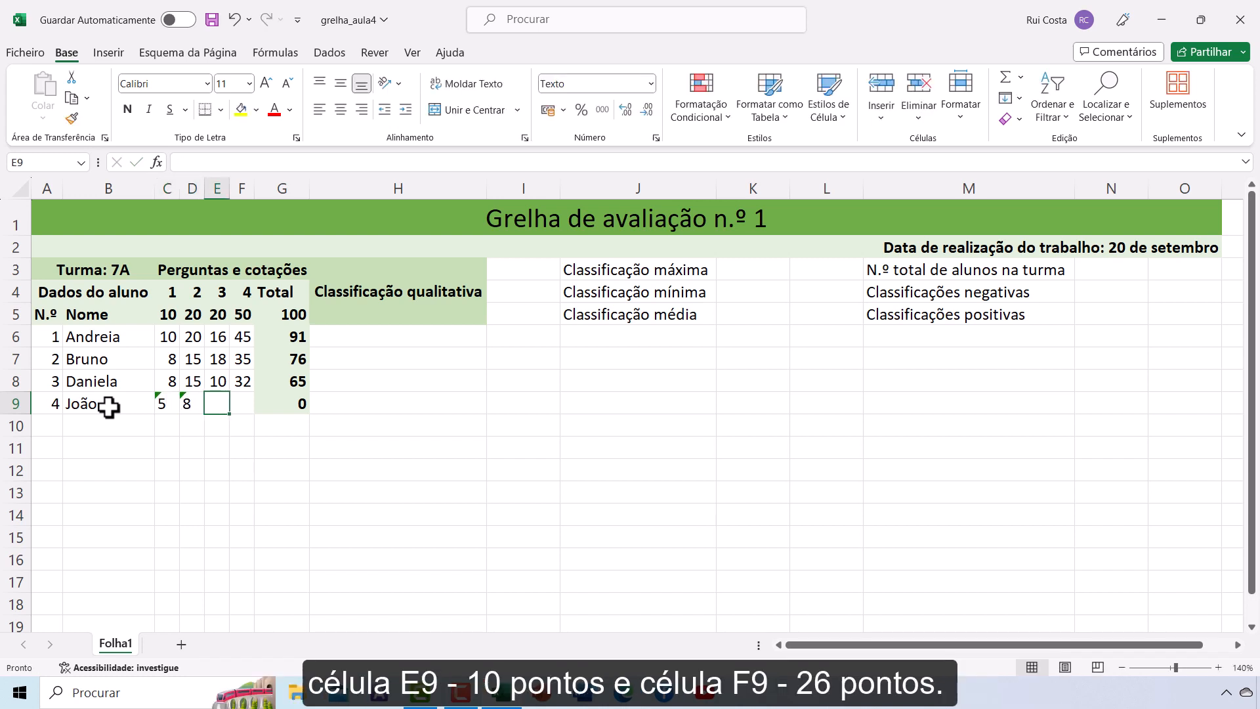
text(10)
key(Tab)
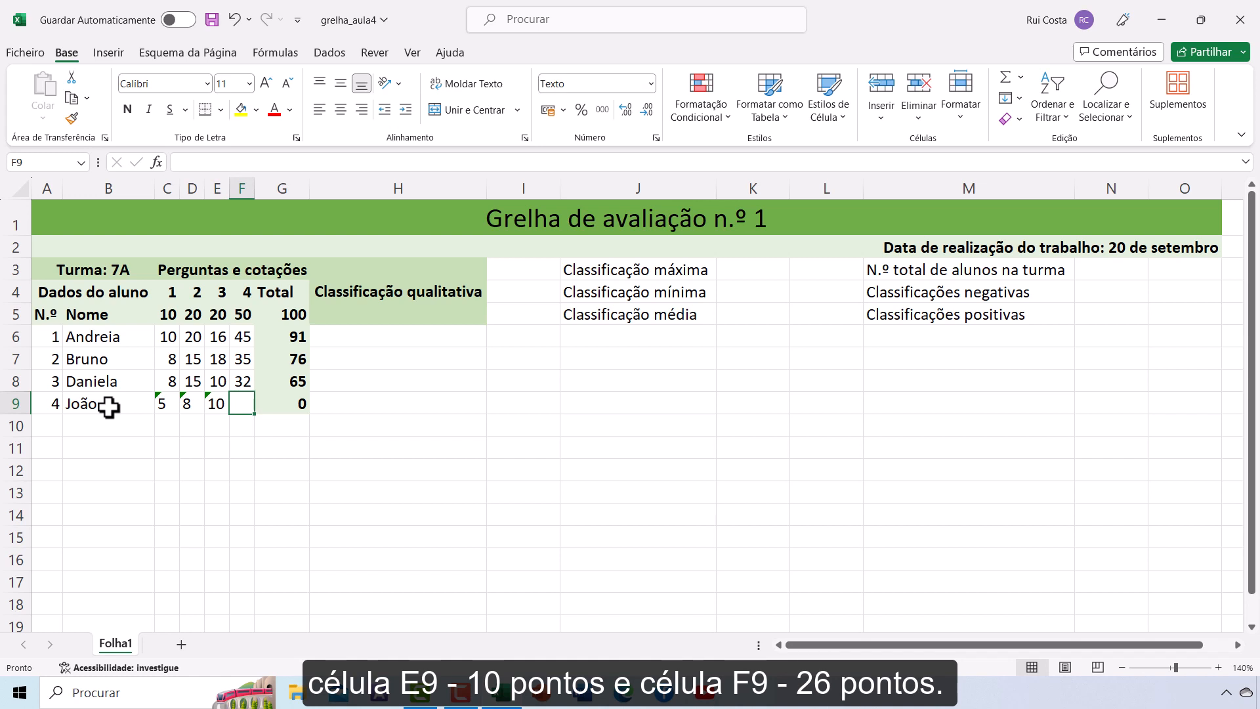
text(26)
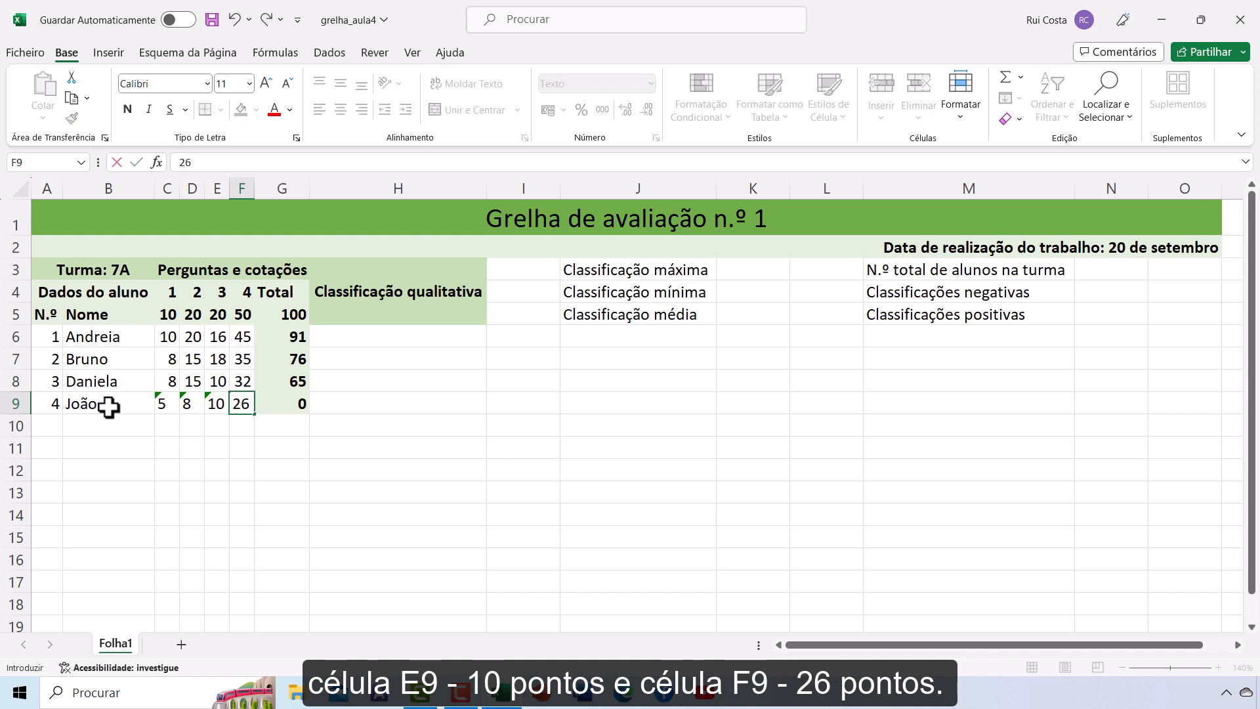
key(Return)
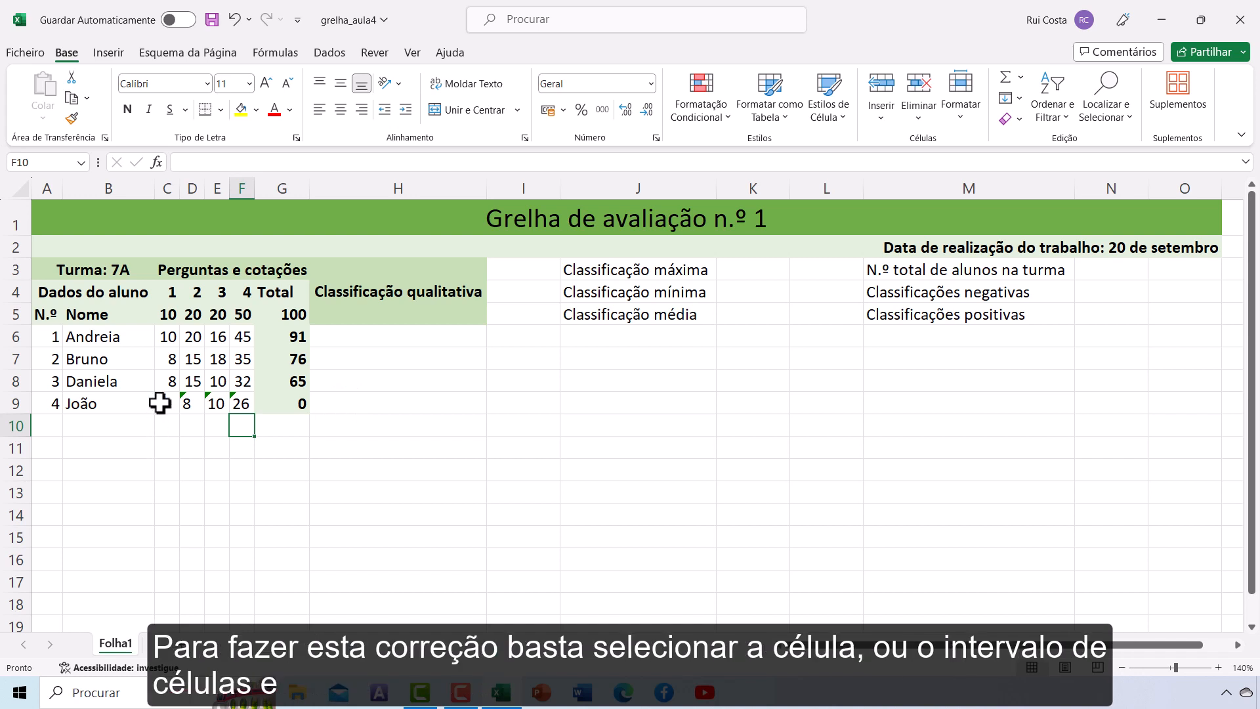
Convert the marks stored as text in C9:F9 to numbers through their error-checking options
drag(160, 403, 242, 403)
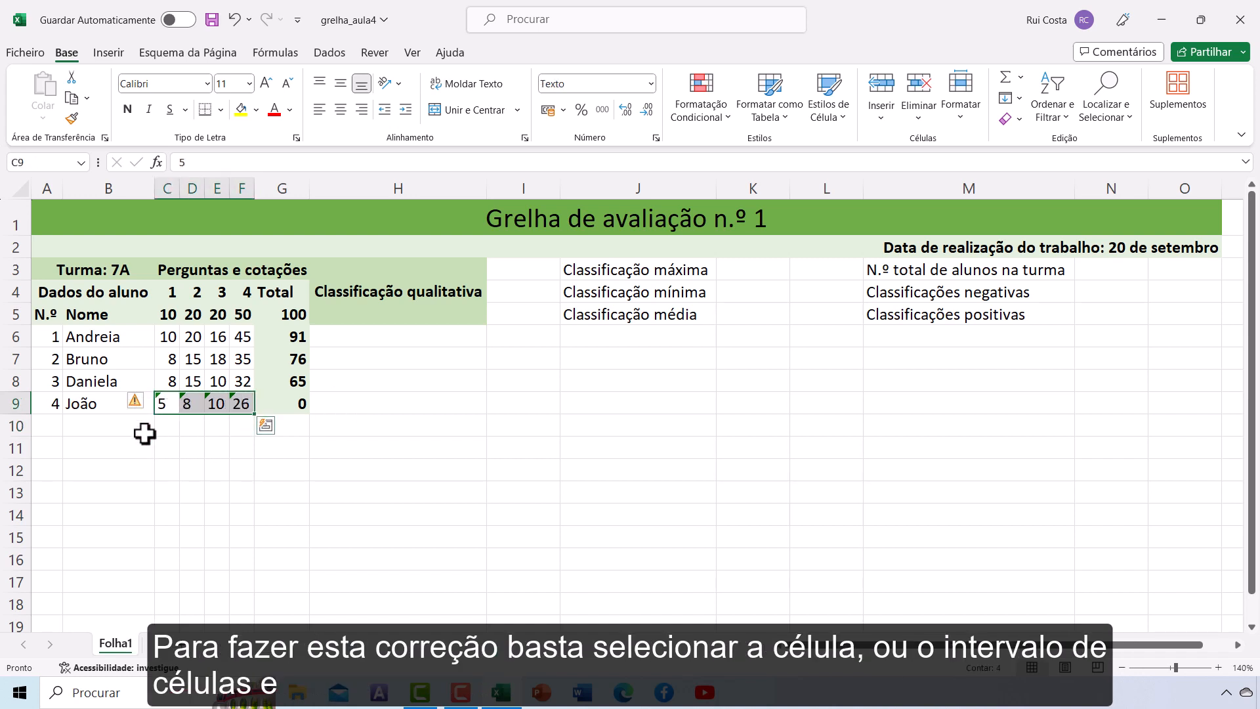
click(136, 402)
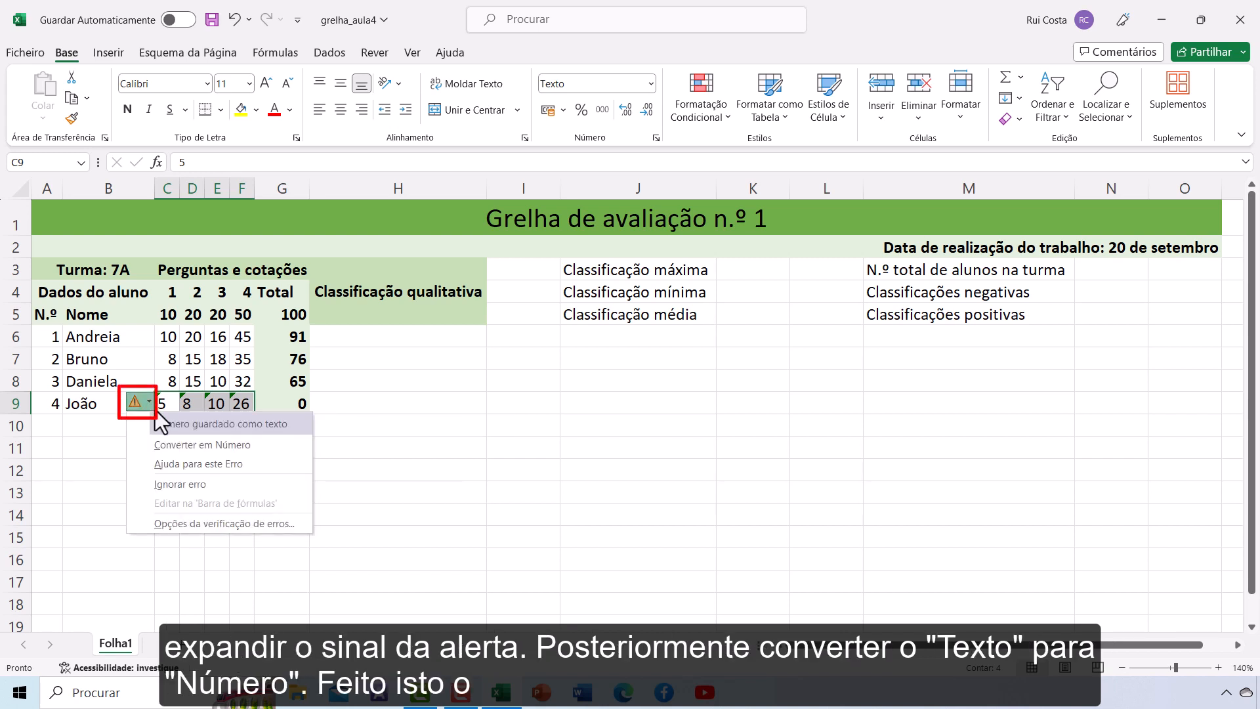
click(173, 447)
click(189, 478)
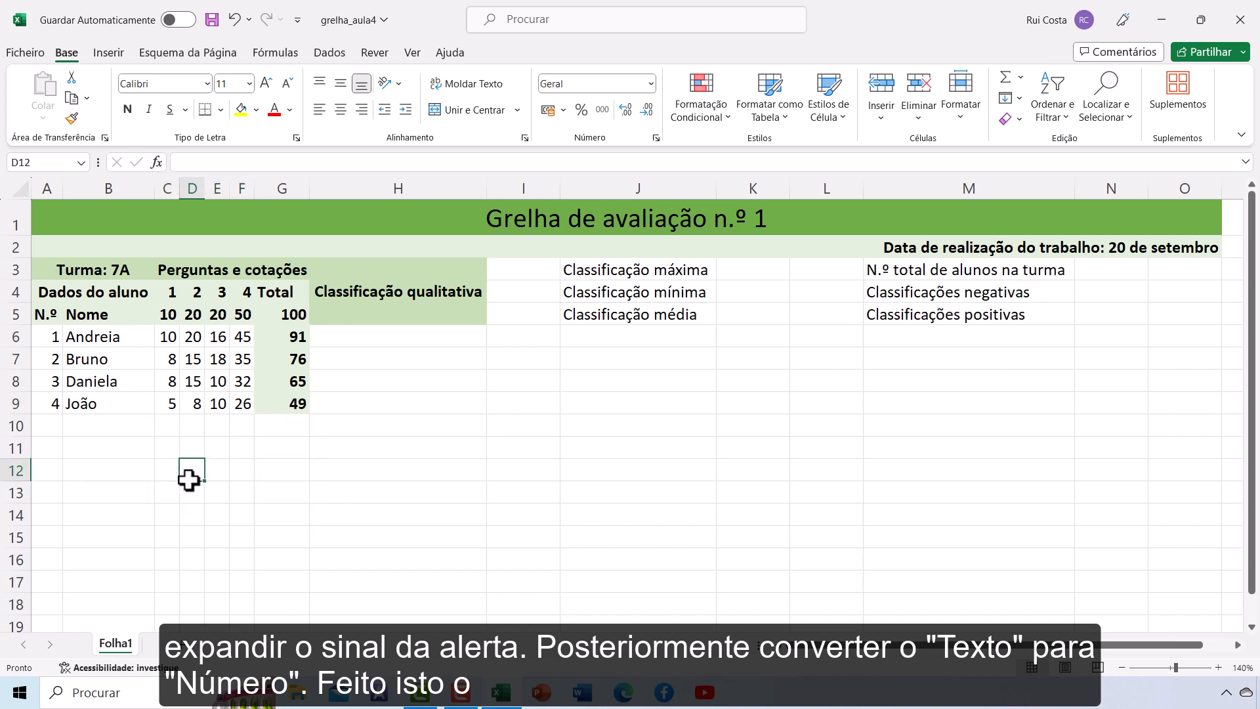